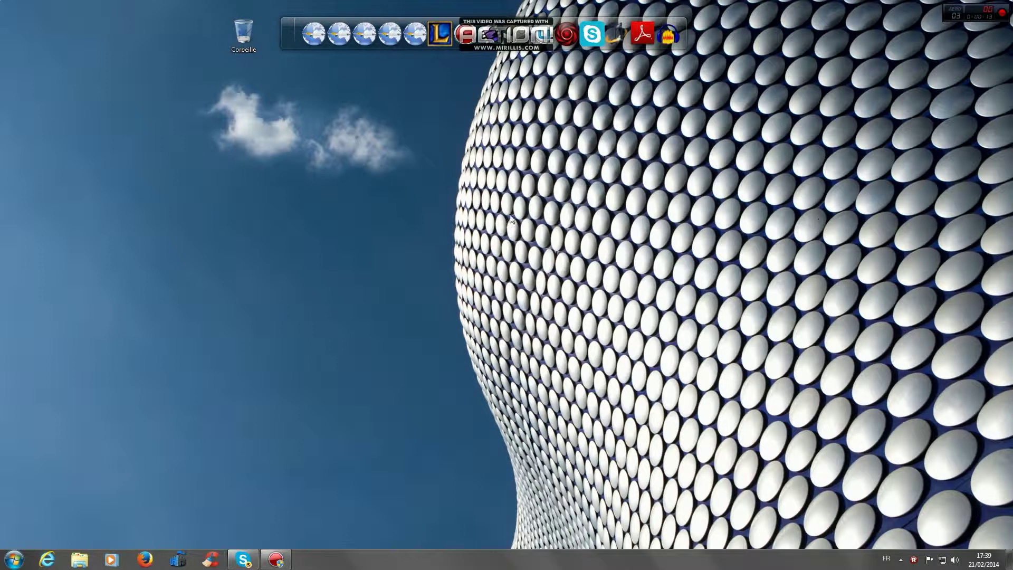
drag(293, 134, 1012, 550)
drag(330, 96, 1012, 494)
drag(450, 178, 672, 359)
drag(558, 89, 979, 524)
drag(136, 139, 1010, 548)
drag(34, 2, 1011, 548)
click(377, 294)
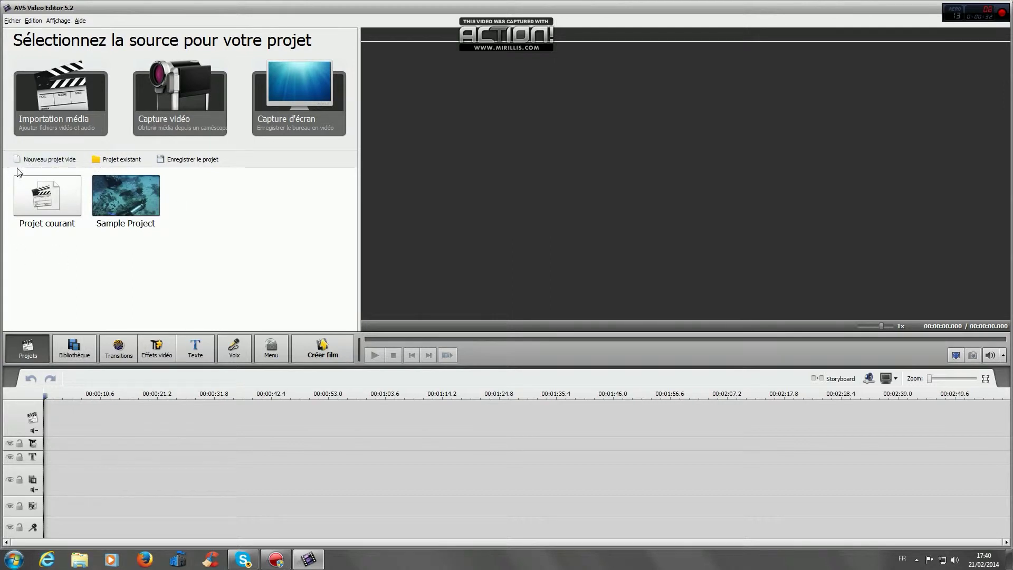
Create a new empty project and import the "2em classe" video from the vidéo folder into the media library
click(42, 159)
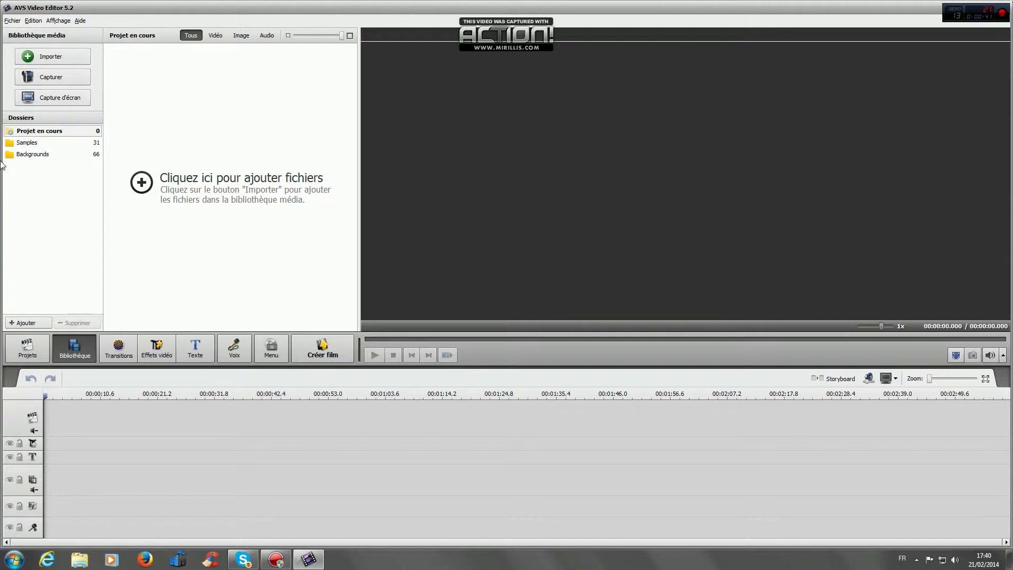
click(44, 57)
click(388, 229)
double_click(554, 192)
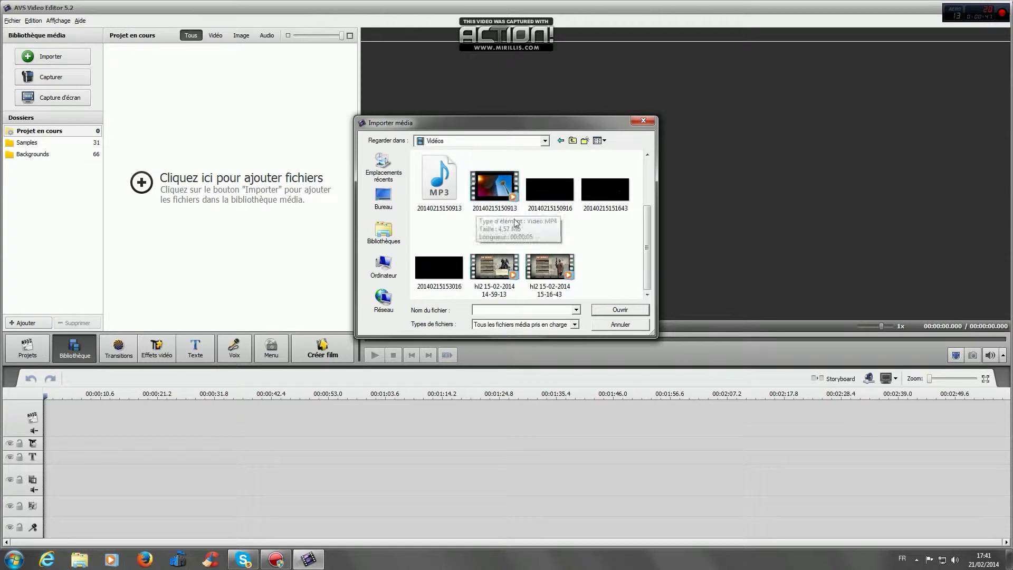
scroll(505, 269, up, 2)
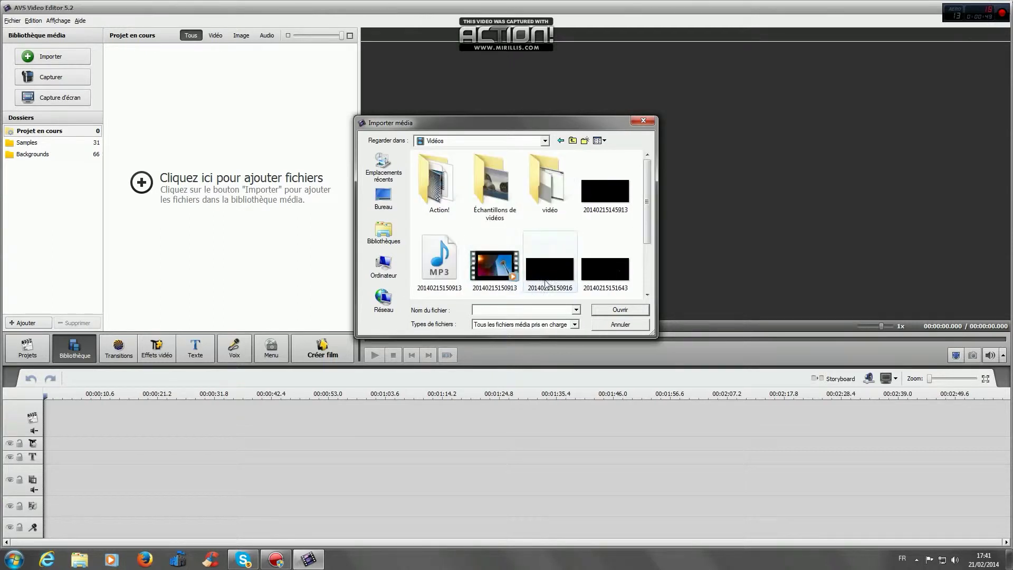
double_click(550, 188)
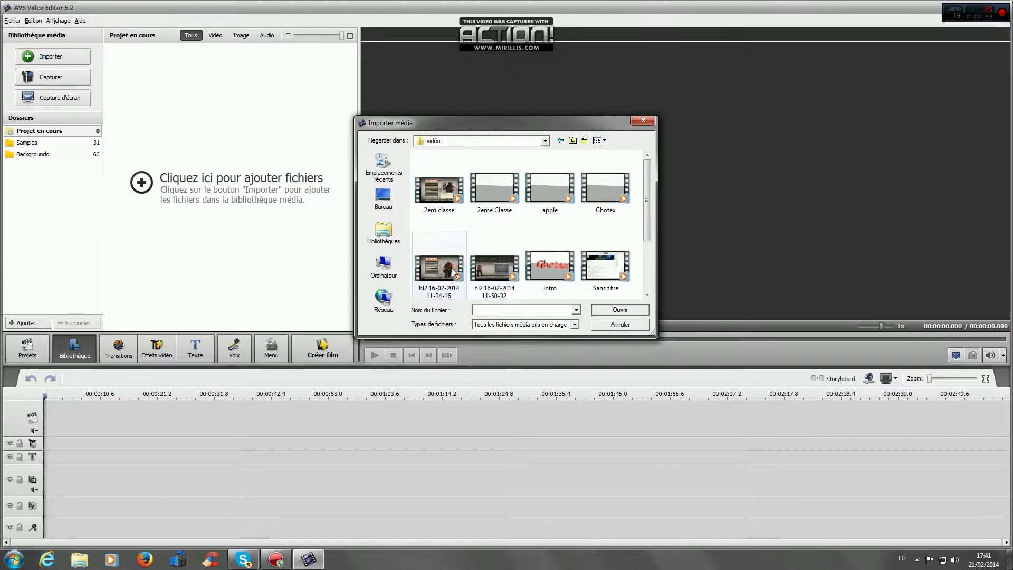
double_click(438, 190)
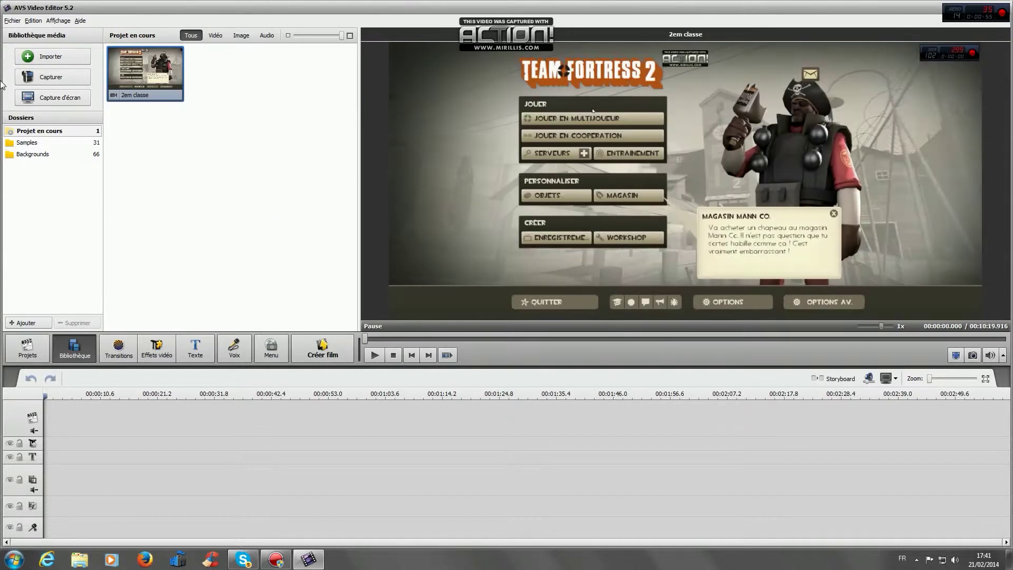
Import the "intro" video from the vidéo folder into the media library
click(51, 56)
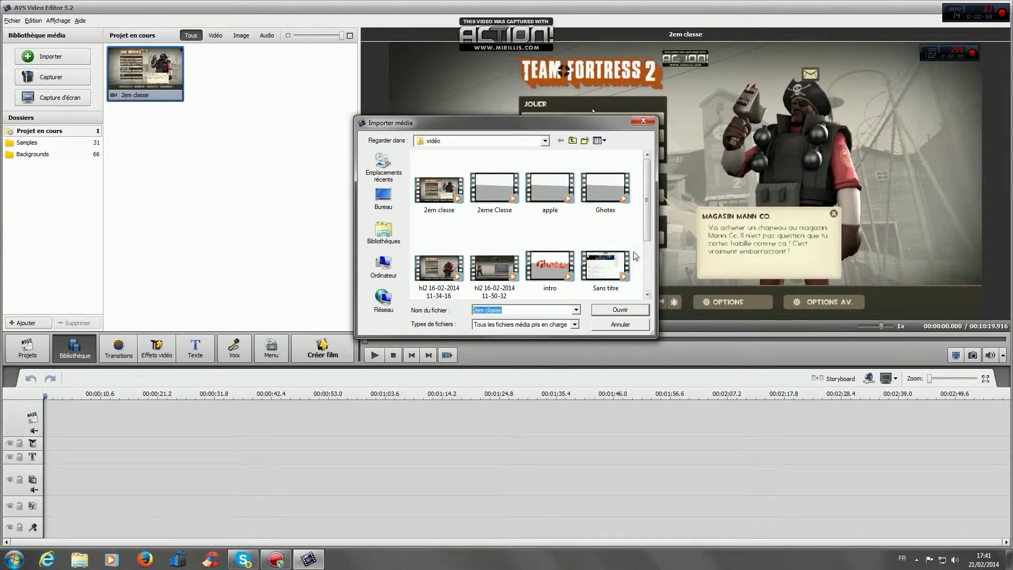
click(563, 262)
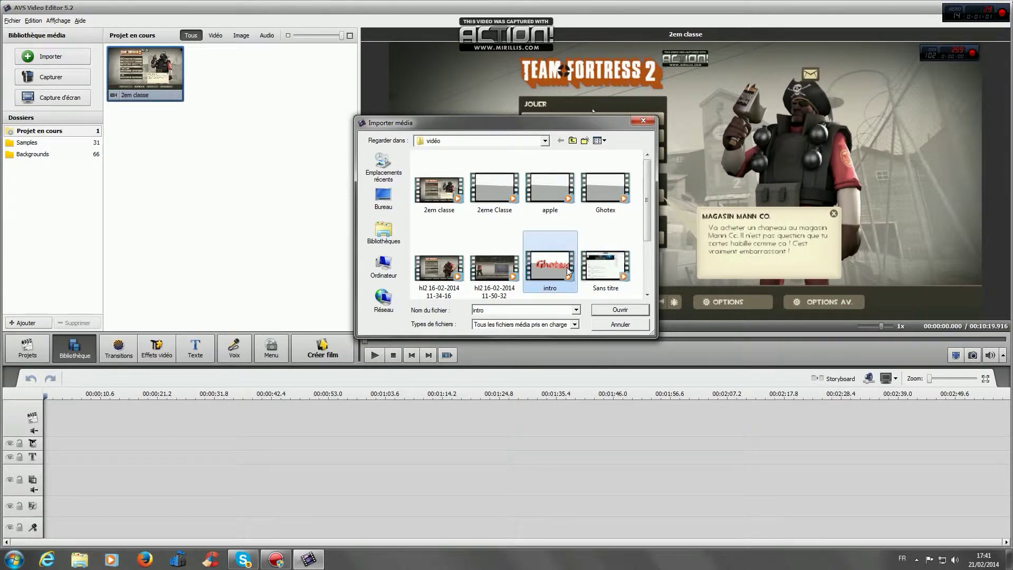
double_click(547, 271)
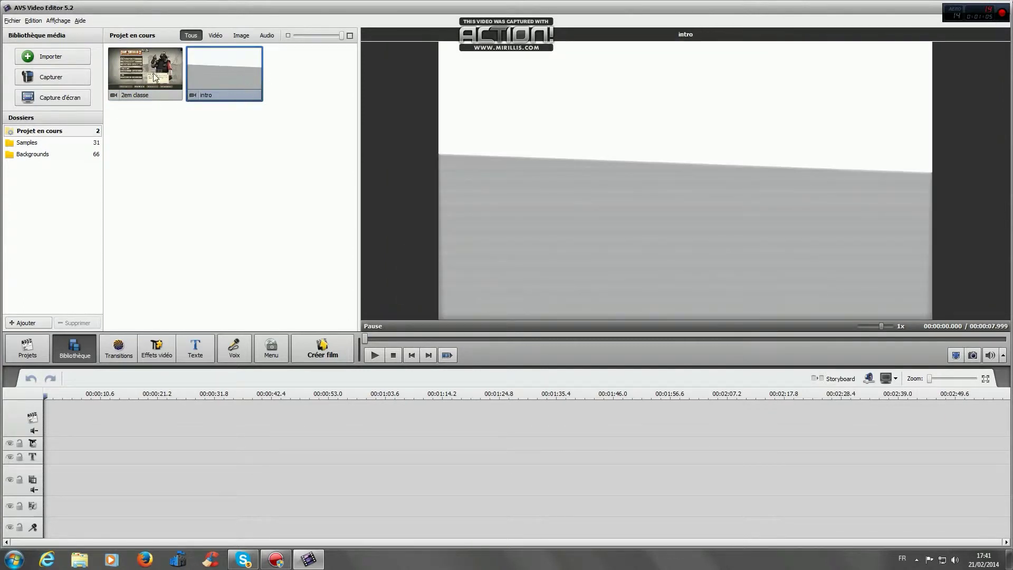
Place the intro clip at the start of the timeline's main video track, followed directly by the 2em classe clip
click(137, 87)
click(243, 77)
click(134, 95)
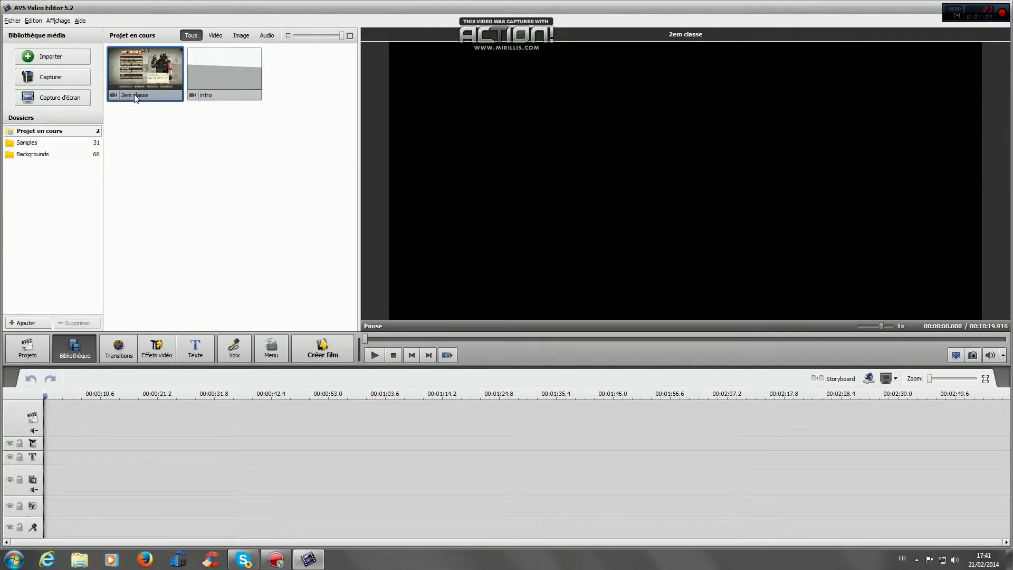
drag(215, 65, 67, 417)
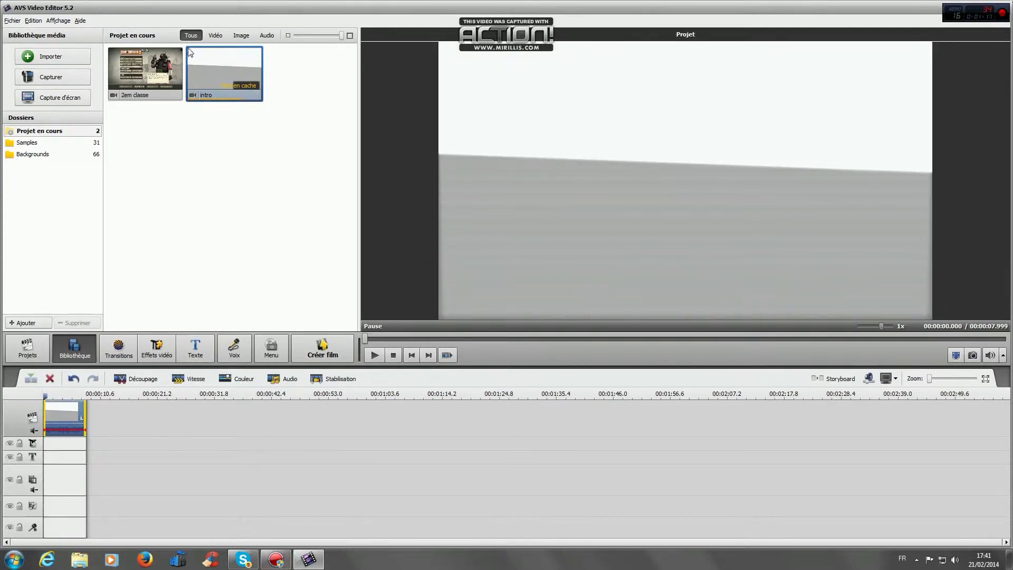
drag(144, 57, 170, 441)
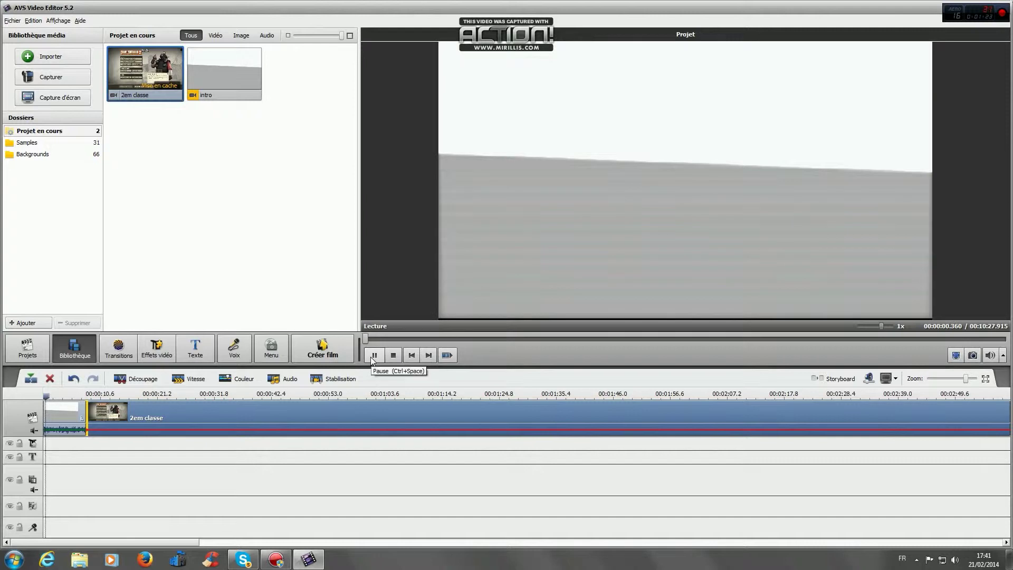
Play back the cut between the intro and 2em classe clips, starting near the end of the intro
click(374, 355)
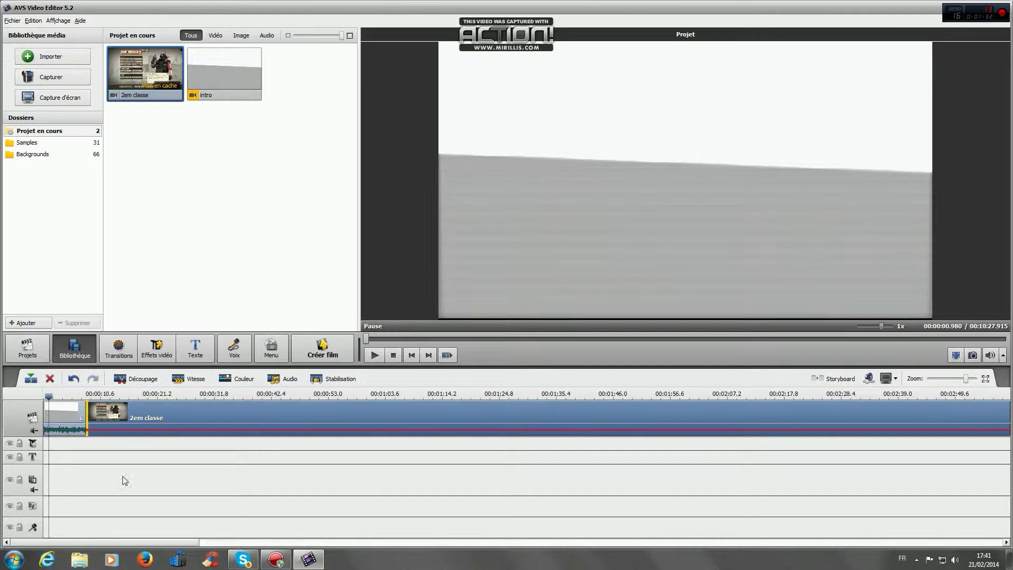
right_click(234, 448)
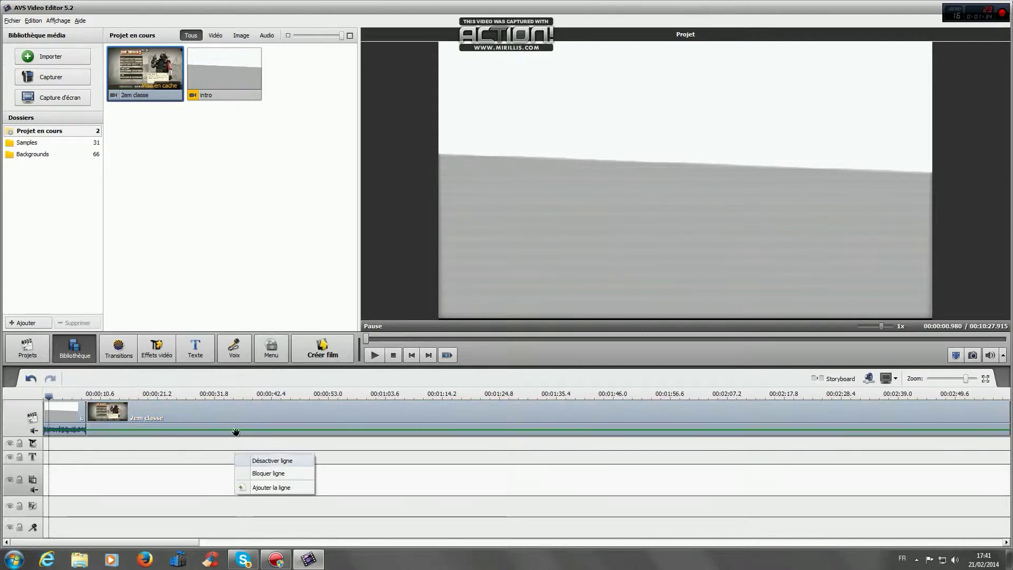
click(104, 475)
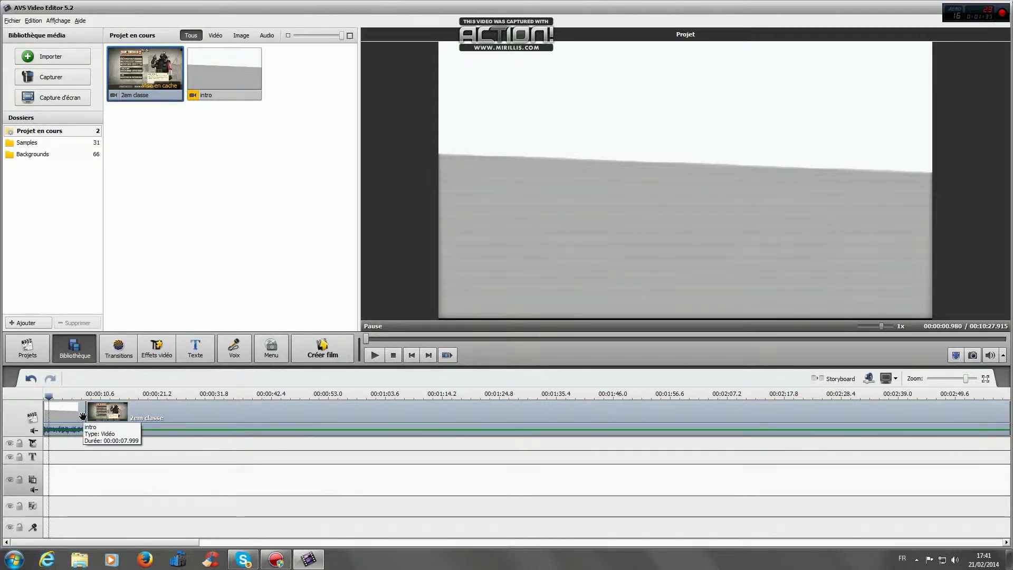
drag(47, 396, 80, 396)
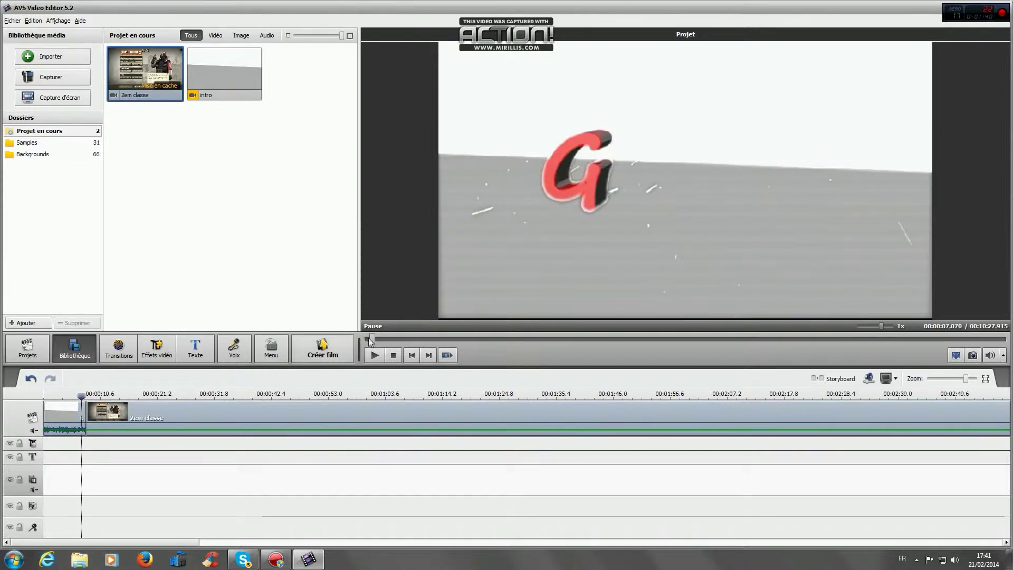
click(375, 356)
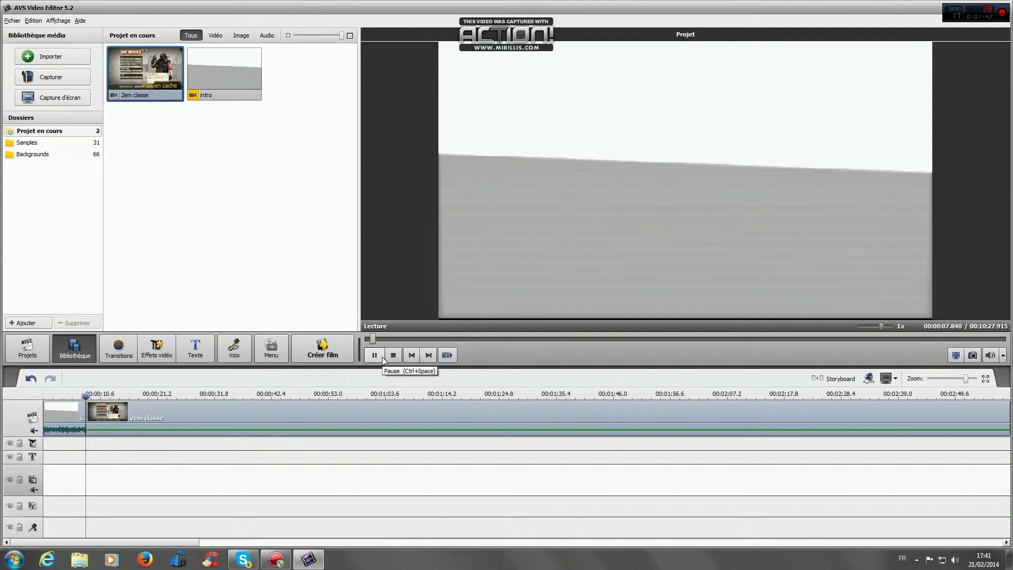
click(375, 356)
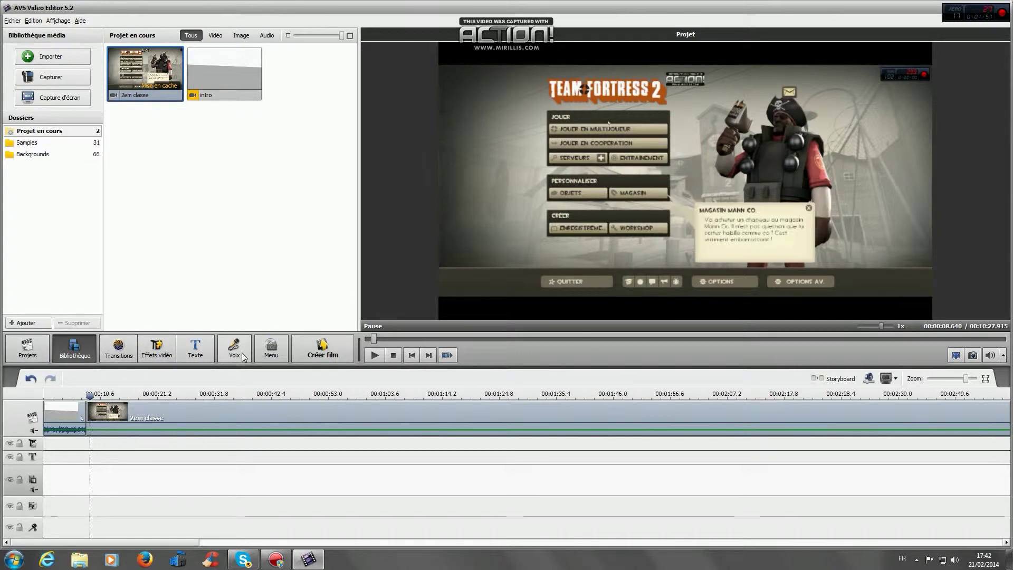
Preview the Feu, Pixelate, Bruit de couleur, Flou gaussien, Eclat clair and Eclat sombre transitions
click(119, 349)
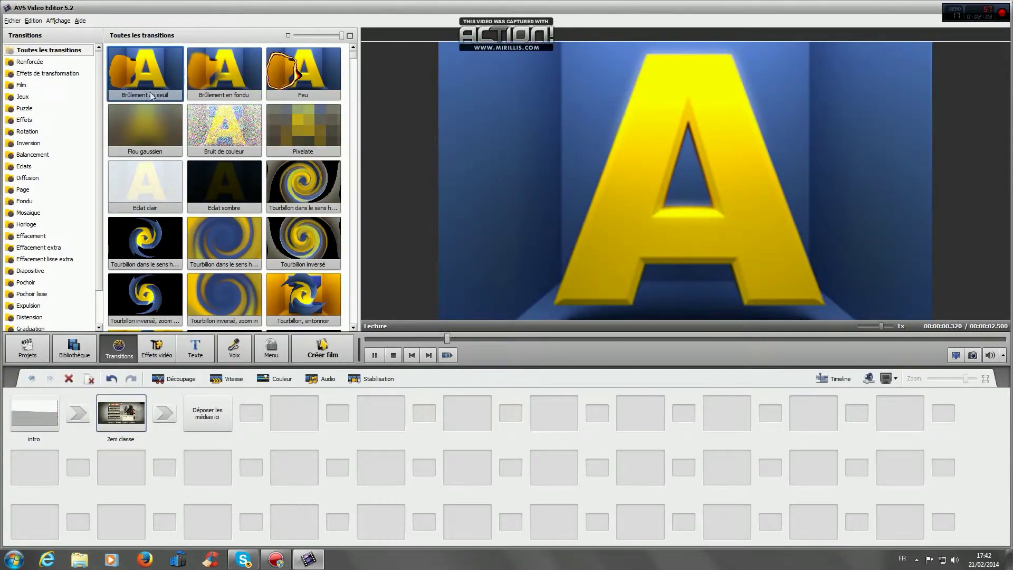
click(306, 87)
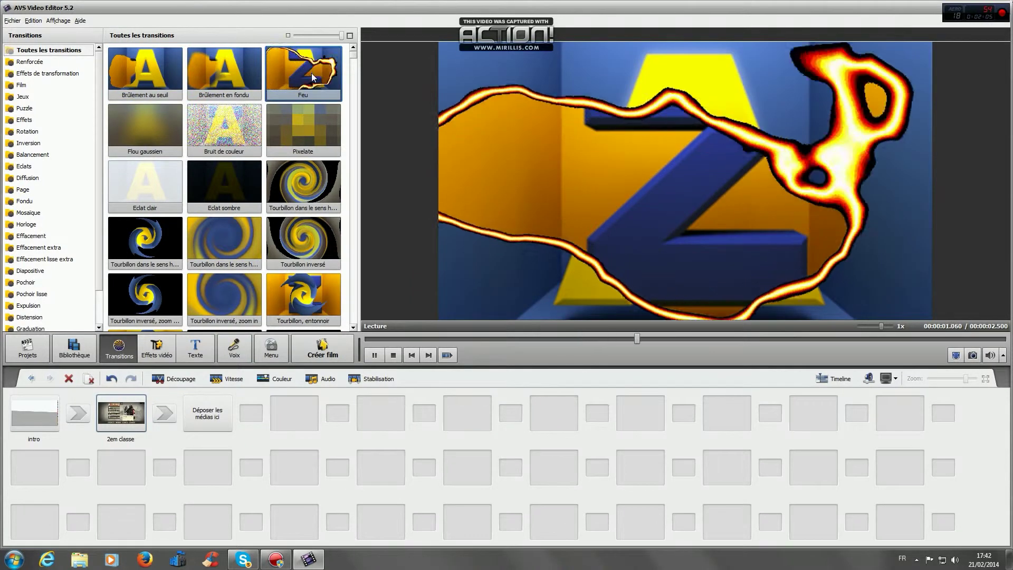
click(316, 122)
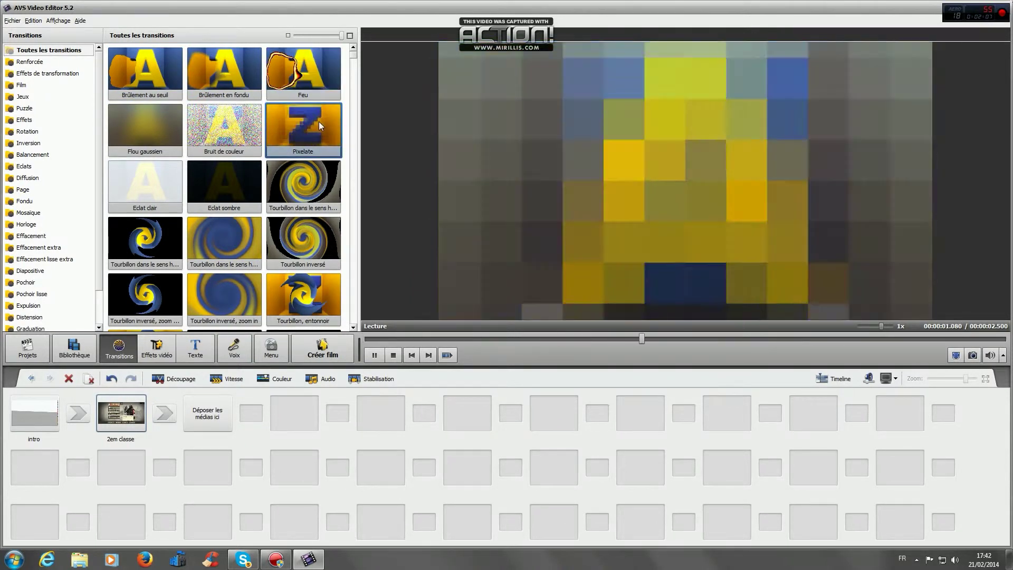
click(214, 132)
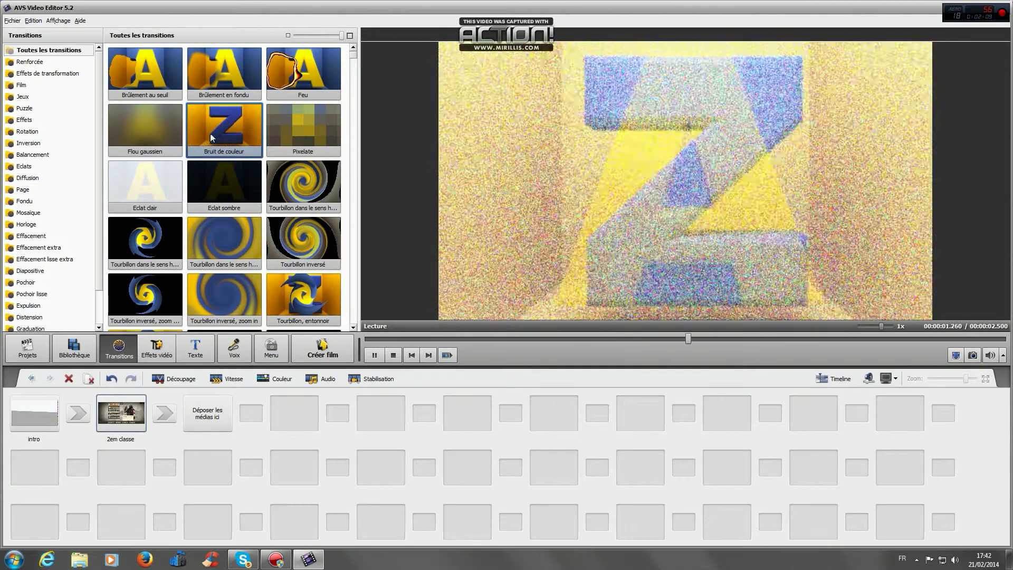
click(136, 136)
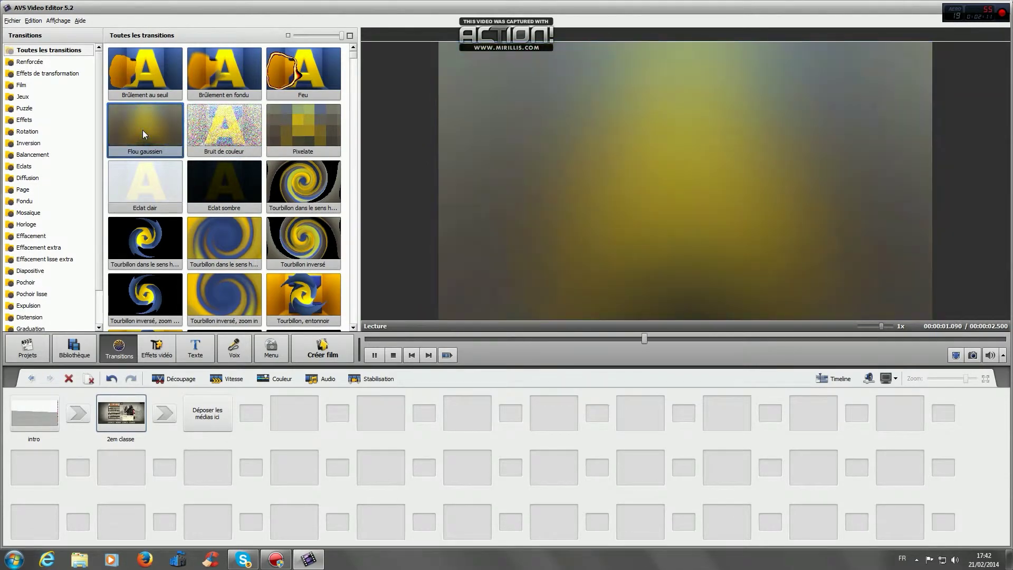
click(137, 180)
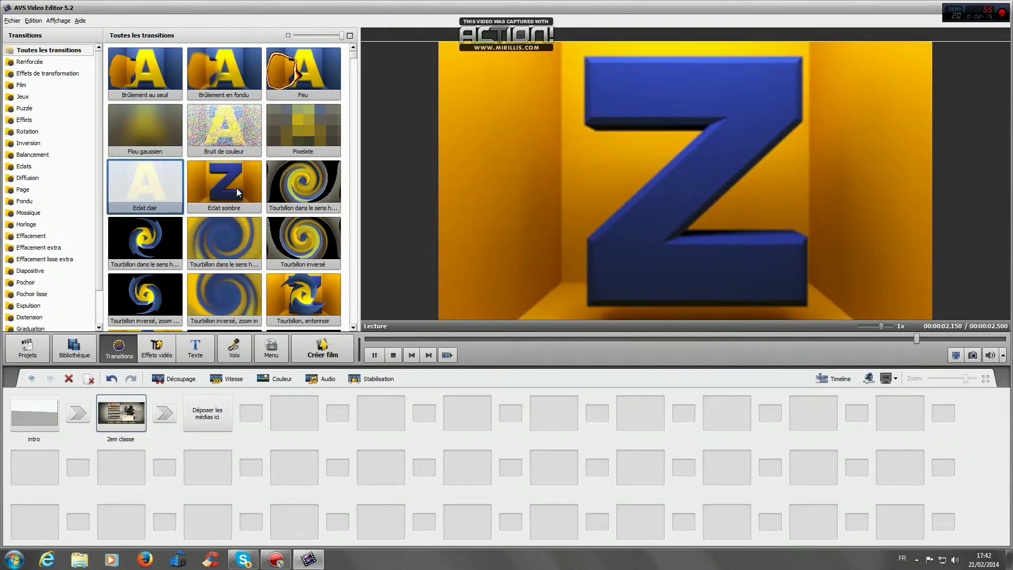
click(236, 189)
Browse further through the transition collection and preview the Tirets and Cœur transitions
scroll(295, 158, down, 10)
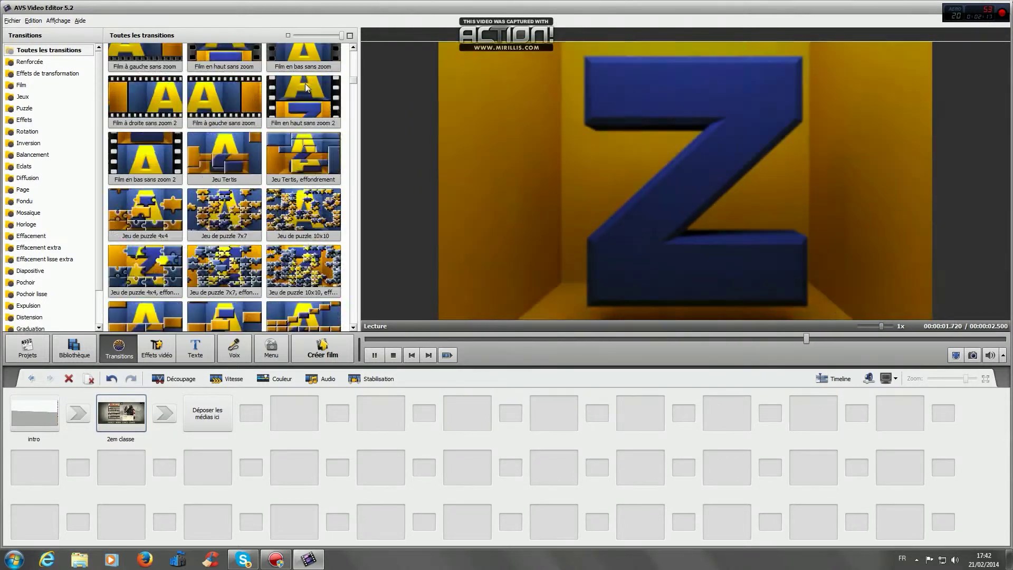
scroll(285, 169, down, 8)
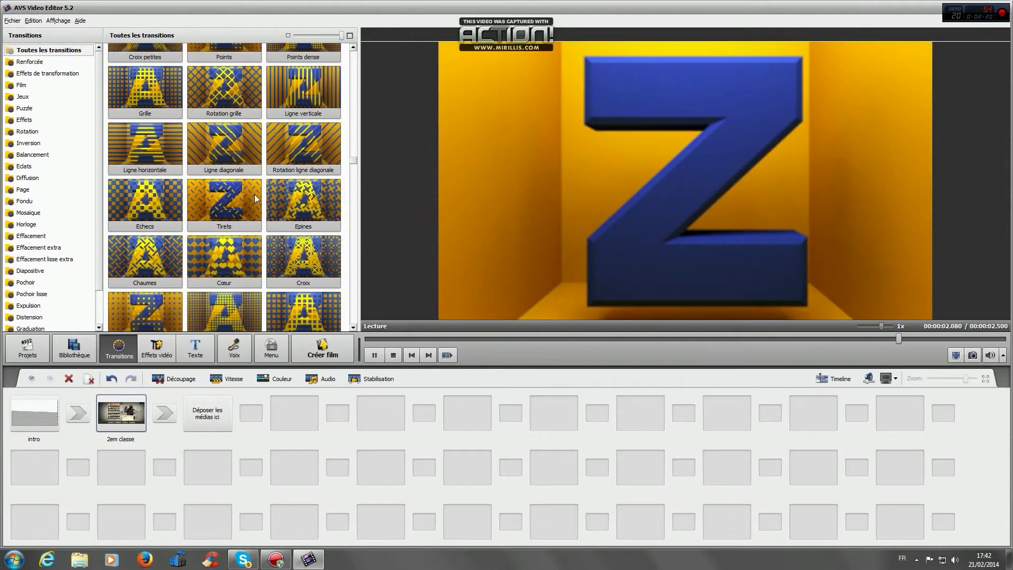
scroll(256, 198, down, 1)
click(256, 195)
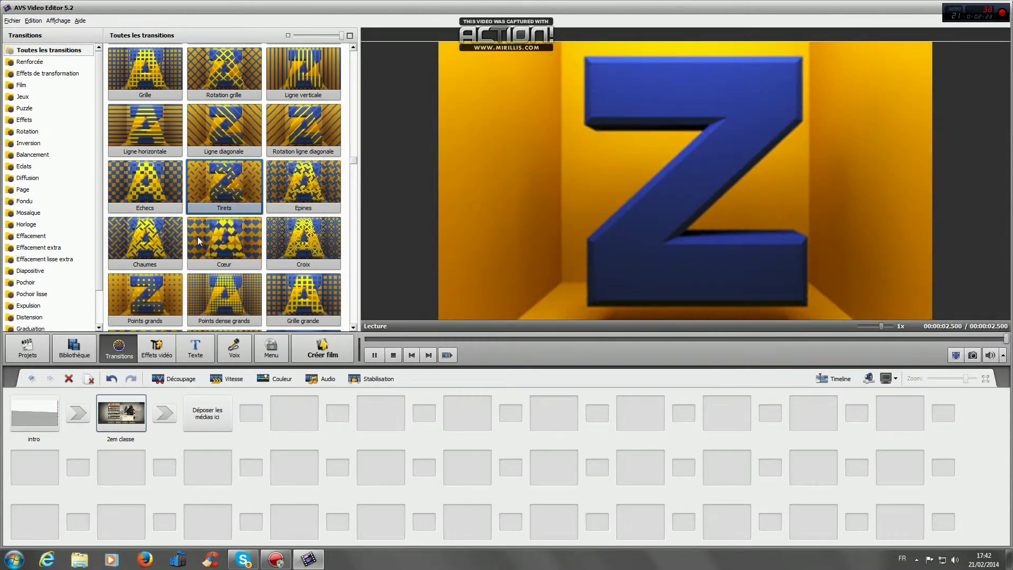
click(198, 238)
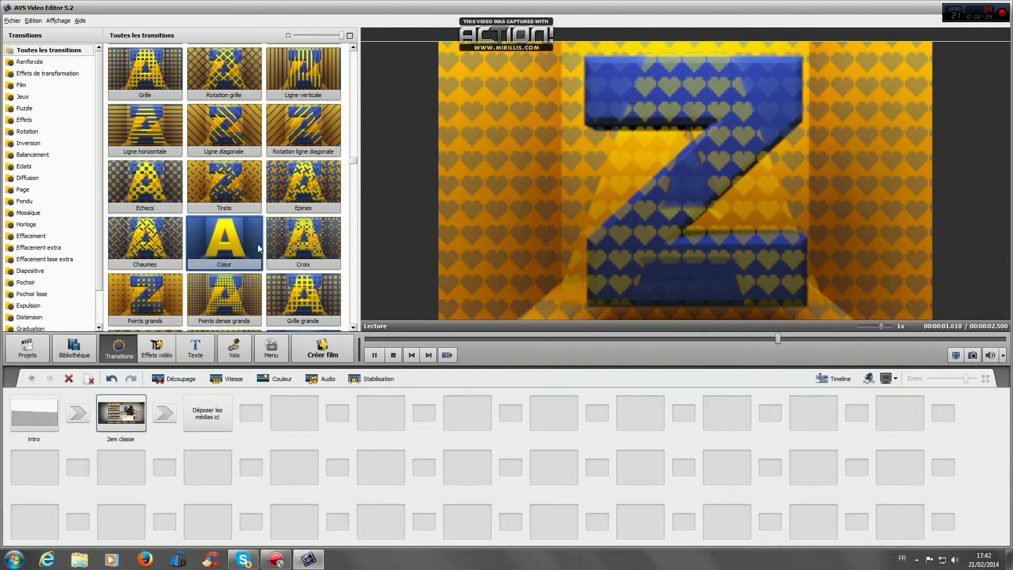
Add the "Tourbillon, entonnoir inv..." transition between the intro and 2em classe clips
scroll(257, 244, up, 10)
scroll(257, 271, up, 5)
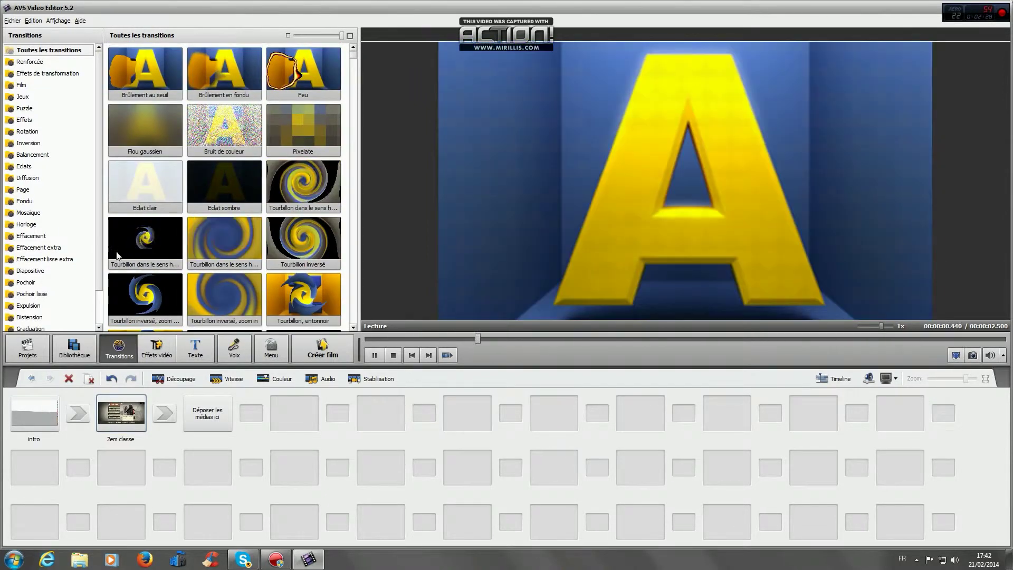
scroll(120, 255, down, 3)
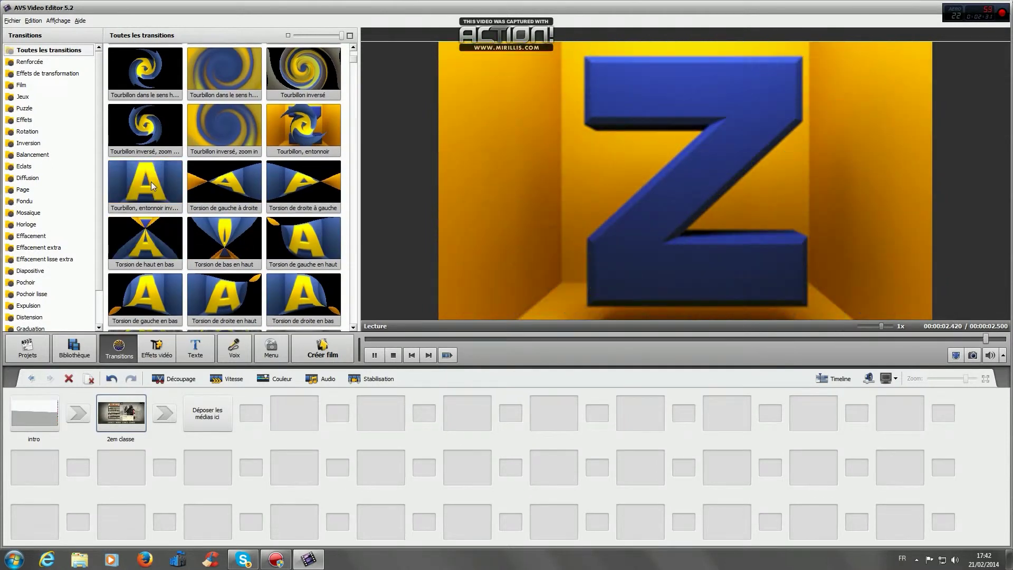
click(149, 180)
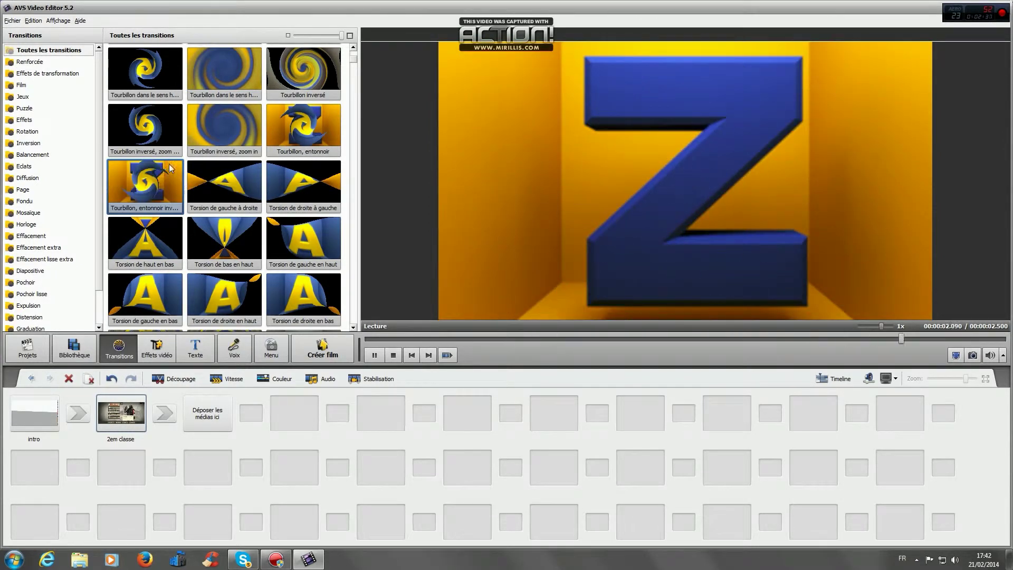
drag(157, 193, 82, 417)
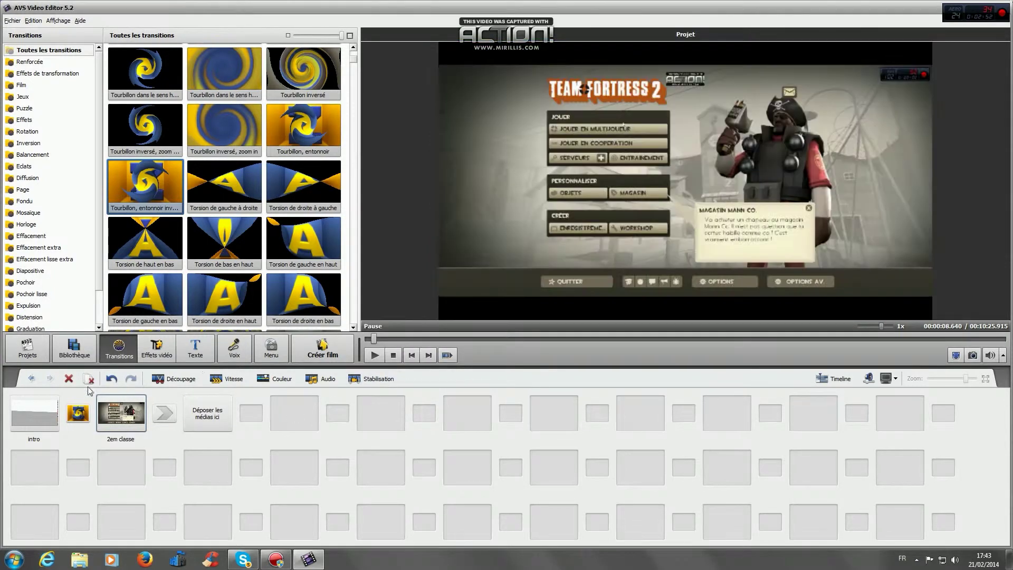
Play back the timeline from just before the transition between intro and 2em classe to check the effect
click(29, 354)
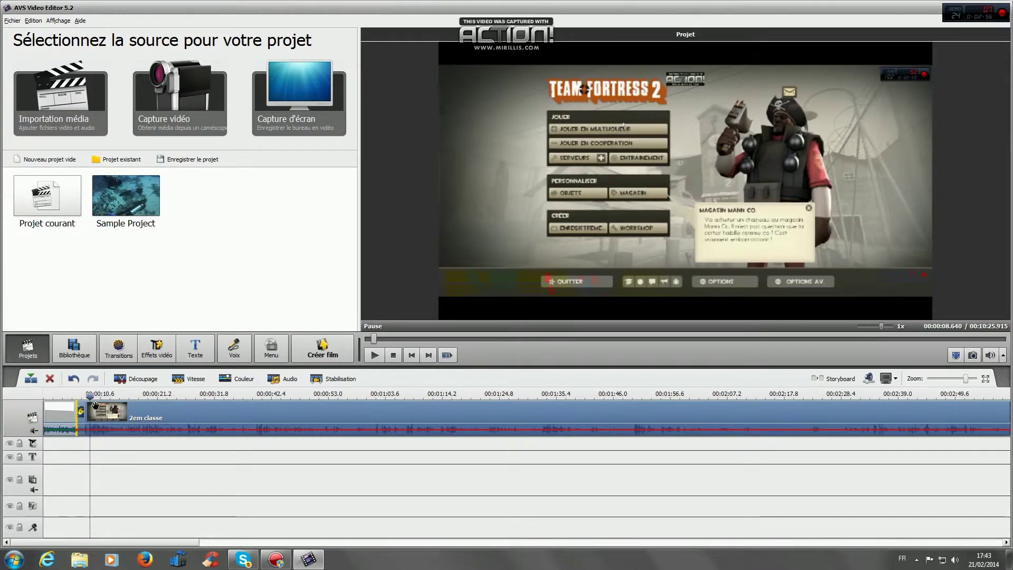
drag(90, 396, 77, 395)
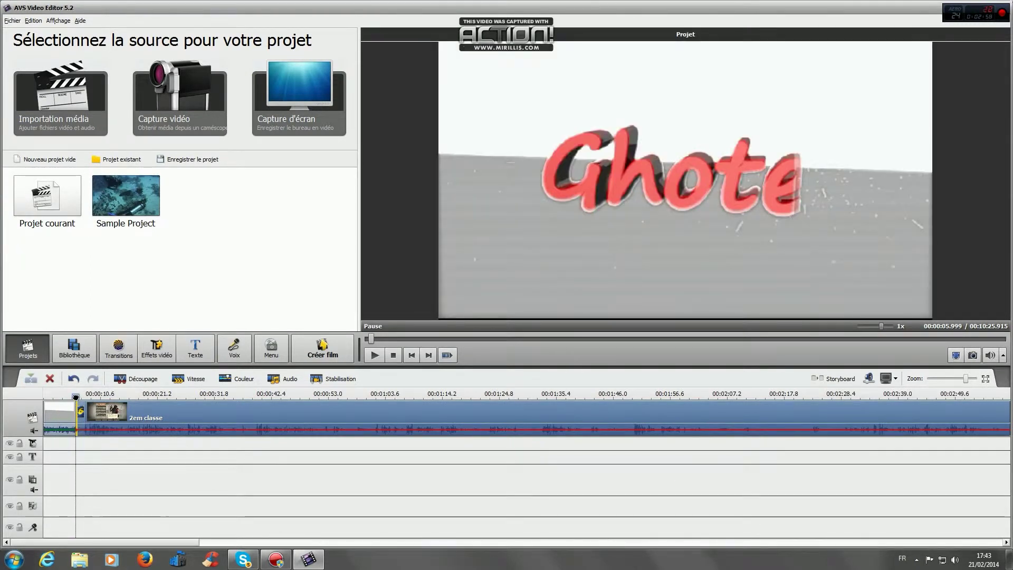
click(374, 355)
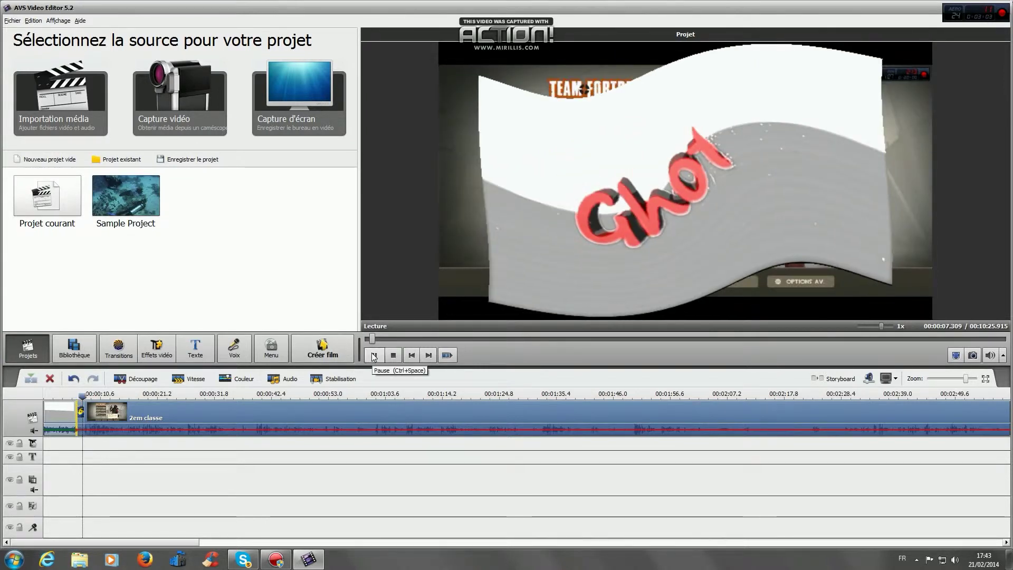
Pause the timeline playback in the middle of the transition between the intro and 2em classe clips
click(375, 355)
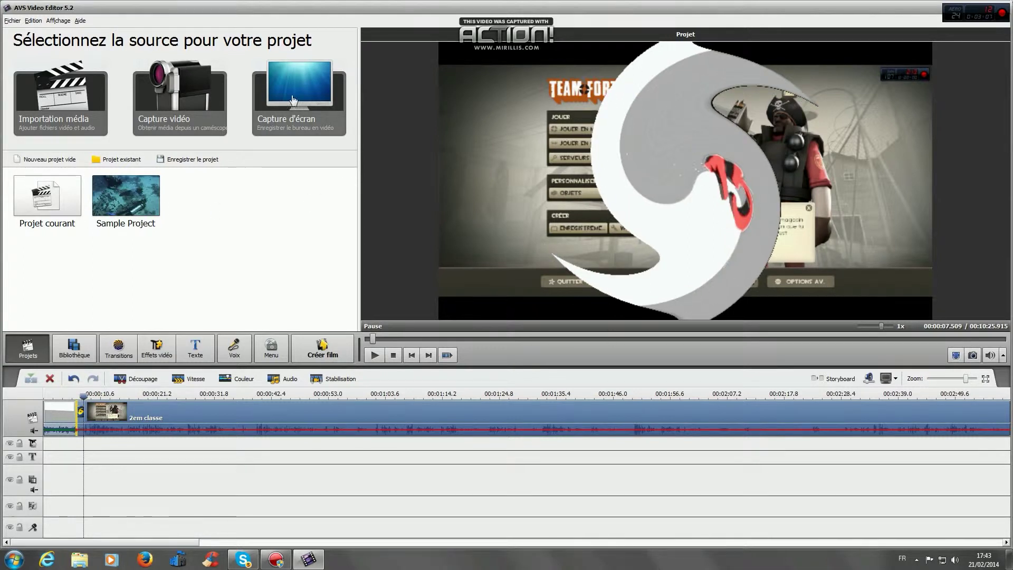
right_click(169, 278)
click(200, 246)
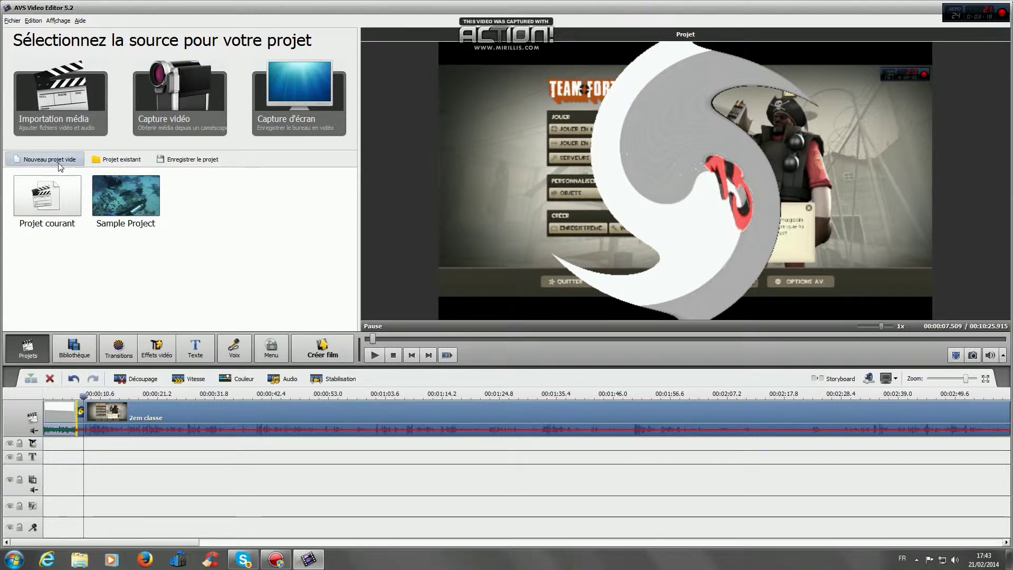
Start a media import and browse the Songr folder of the Musique library for a music file
click(75, 352)
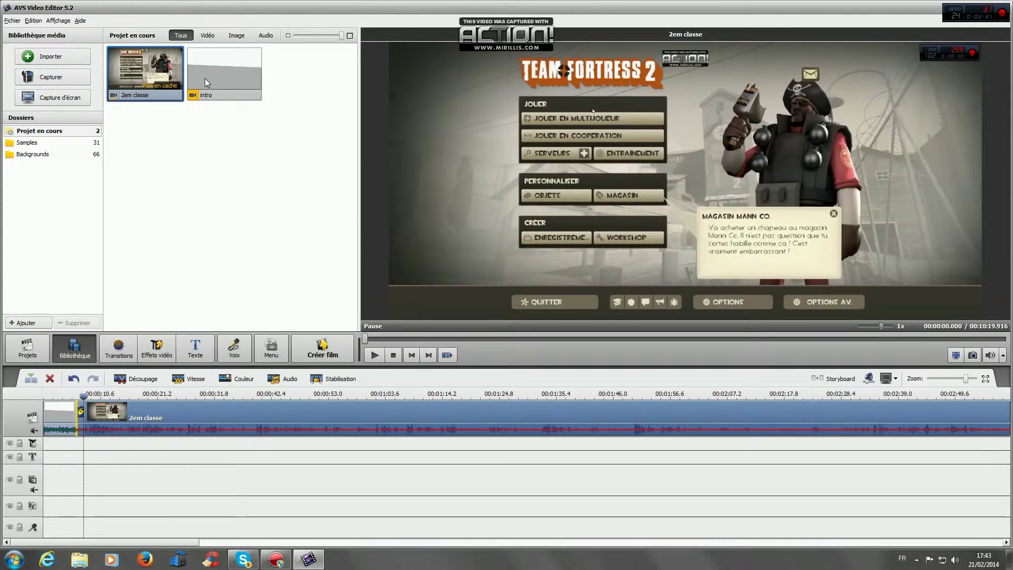
click(63, 58)
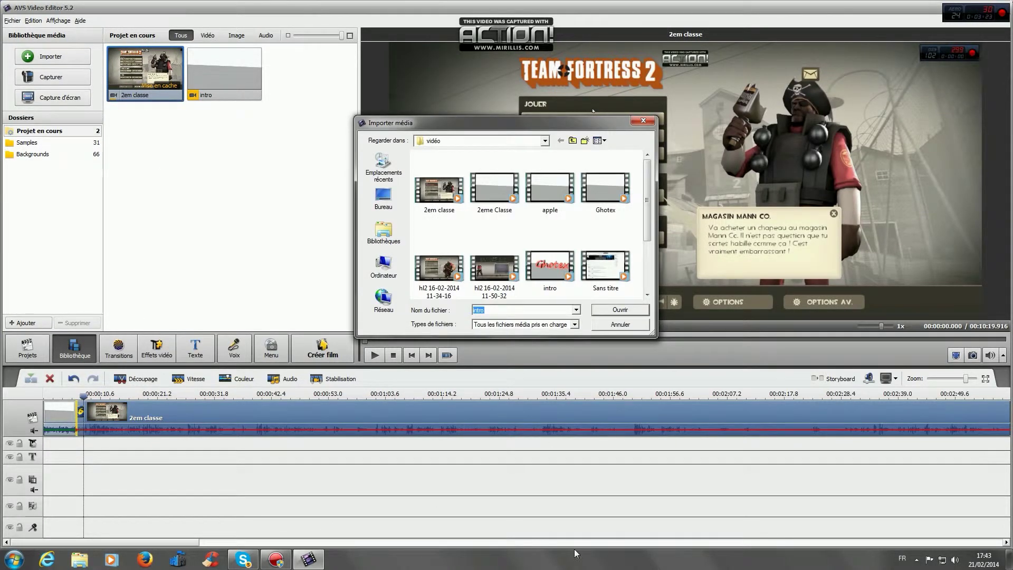
click(384, 232)
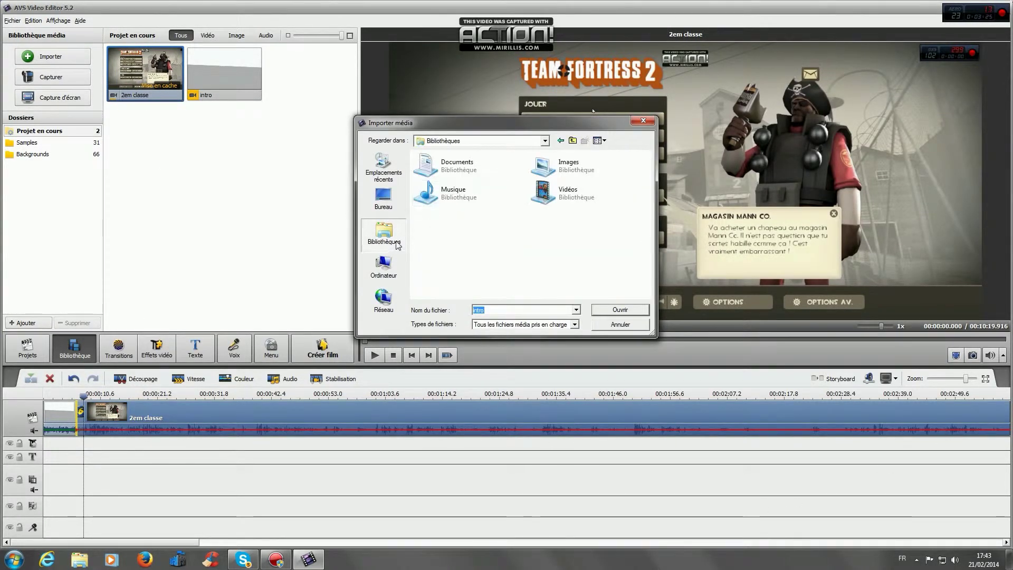
click(508, 205)
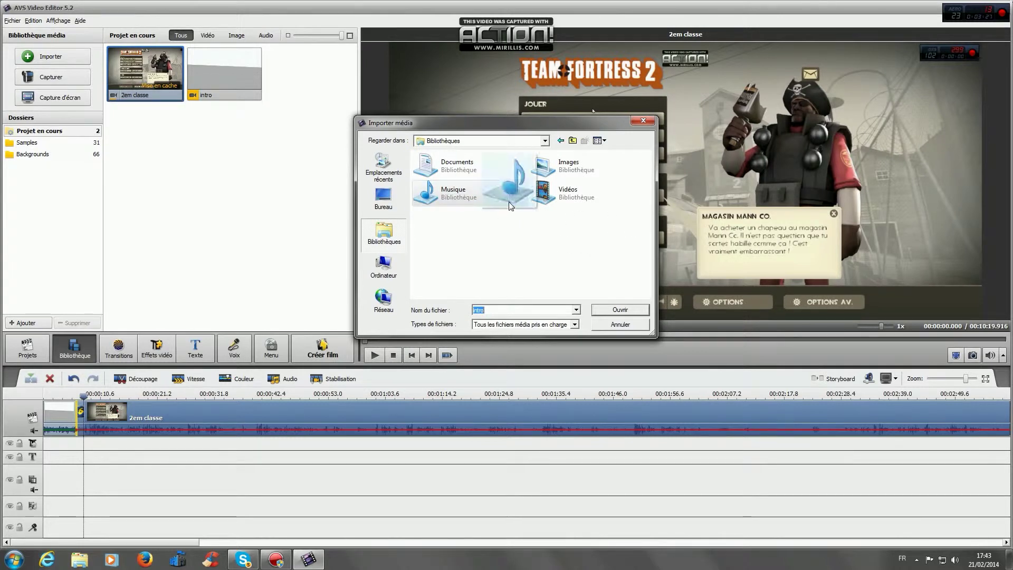
double_click(508, 204)
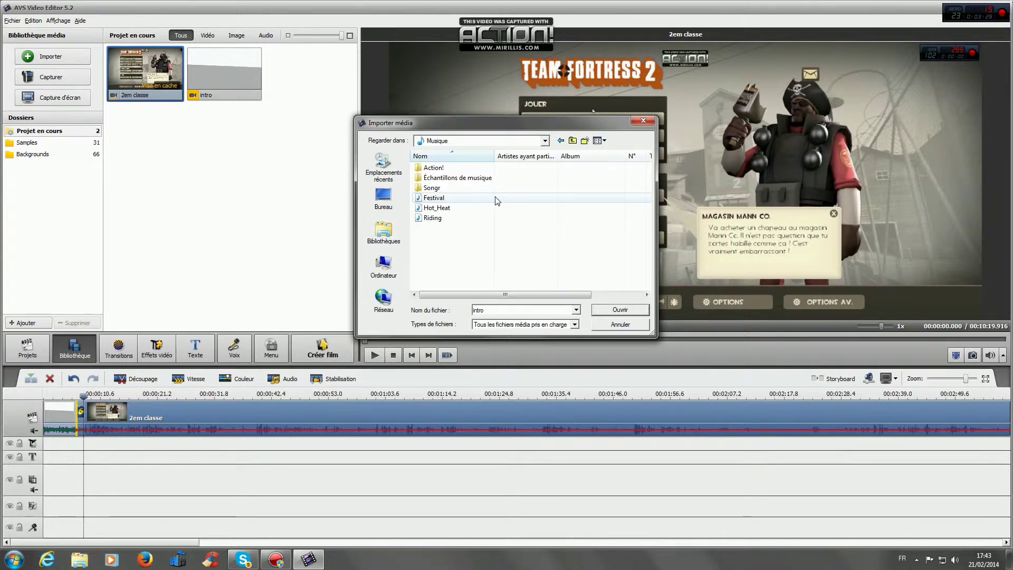
click(444, 189)
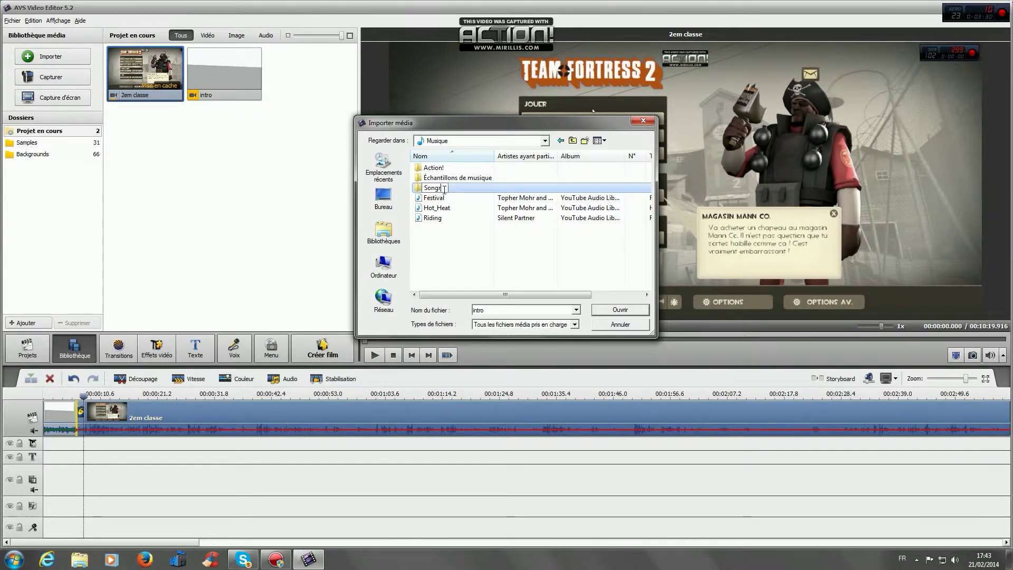
double_click(472, 189)
click(472, 189)
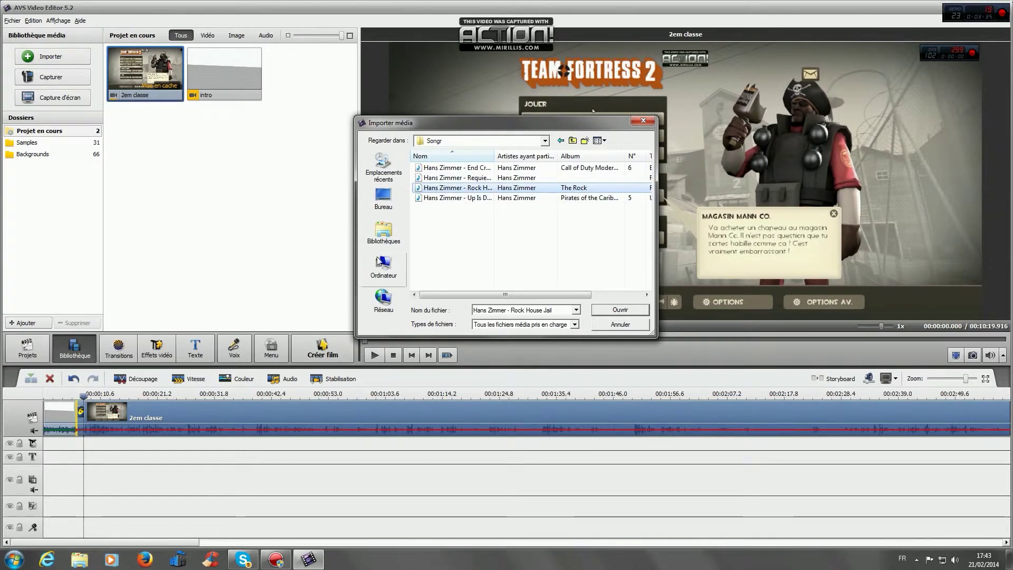
Import the Festival audio file from the Musique library into the project
click(382, 233)
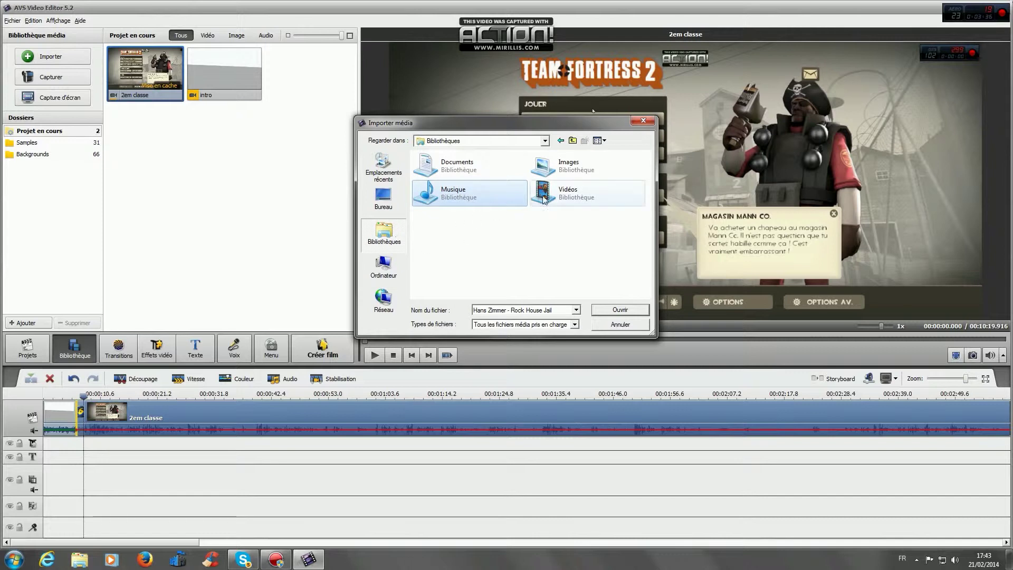
click(383, 235)
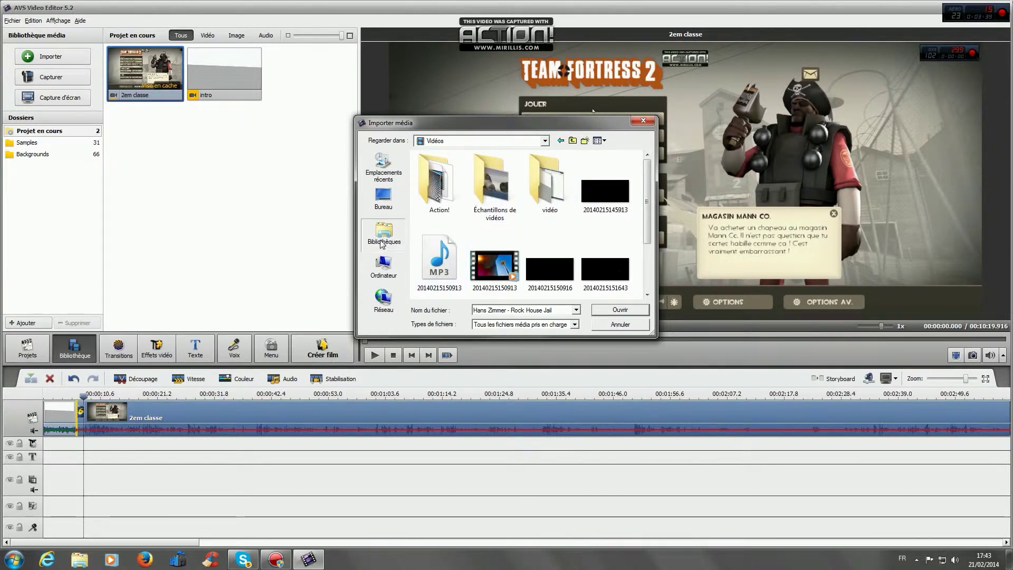
double_click(481, 195)
click(436, 198)
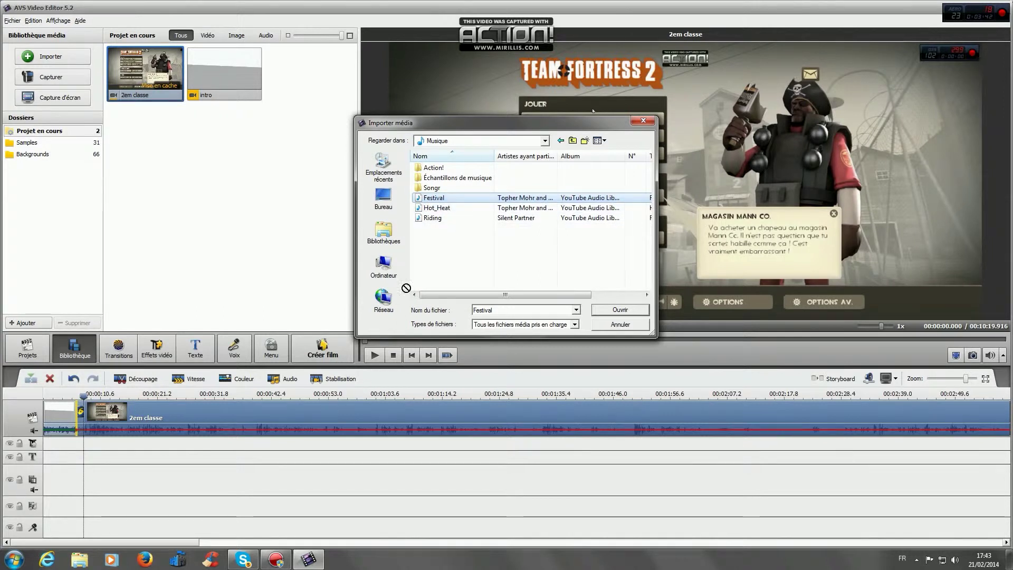
double_click(443, 200)
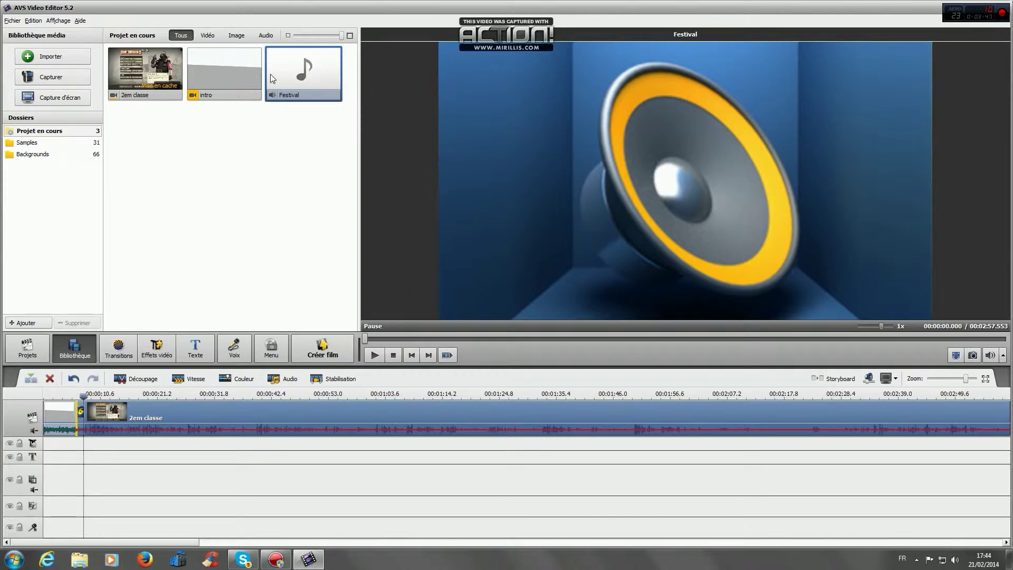
Place the Festival audio on the audio track at about 8.8 s and play it back briefly
drag(305, 81, 90, 505)
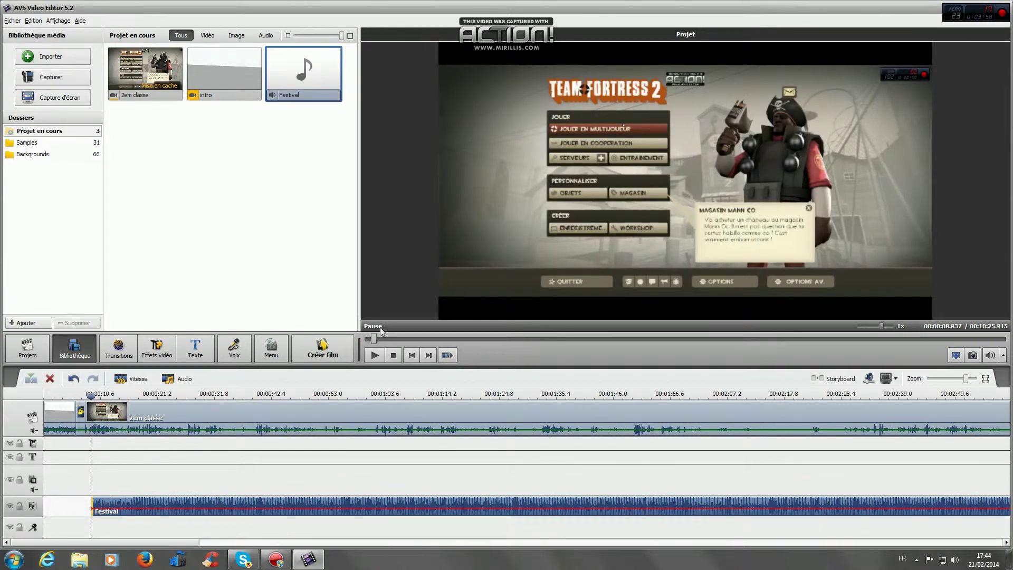
click(375, 356)
click(375, 356)
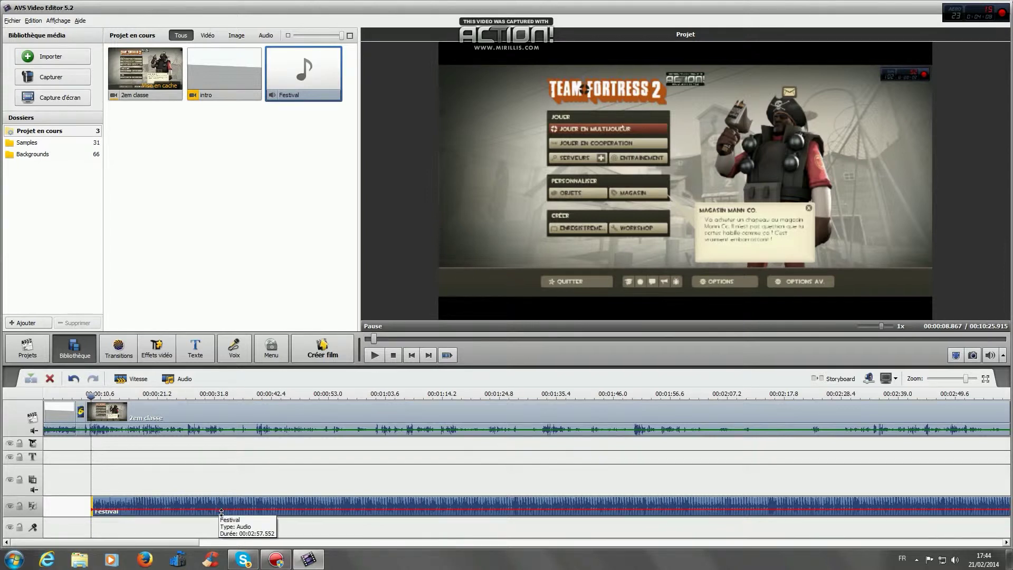
Lower the Festival clip's volume line almost to the bottom and check the level with short playbacks
drag(225, 514, 225, 519)
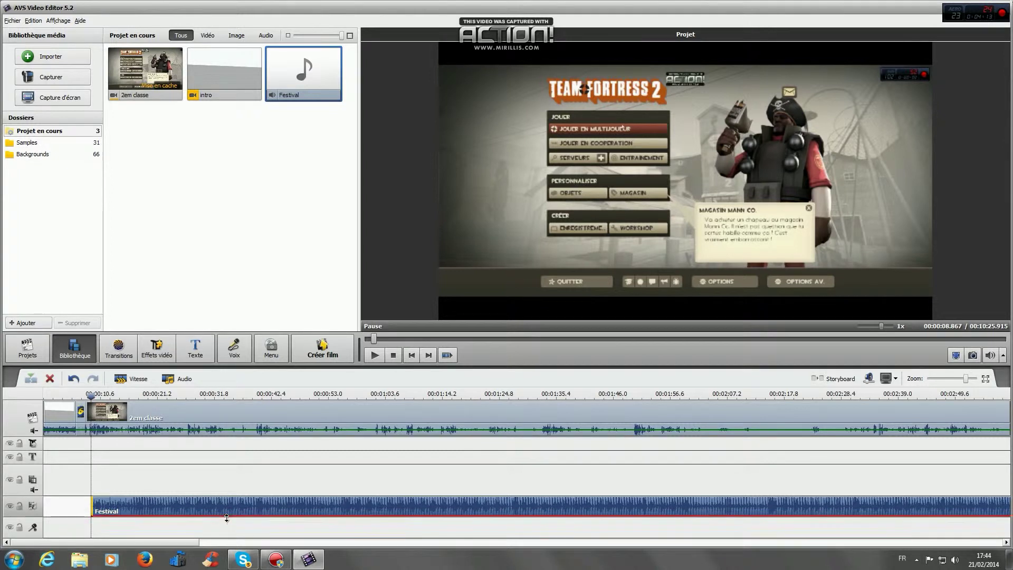
drag(227, 518, 227, 519)
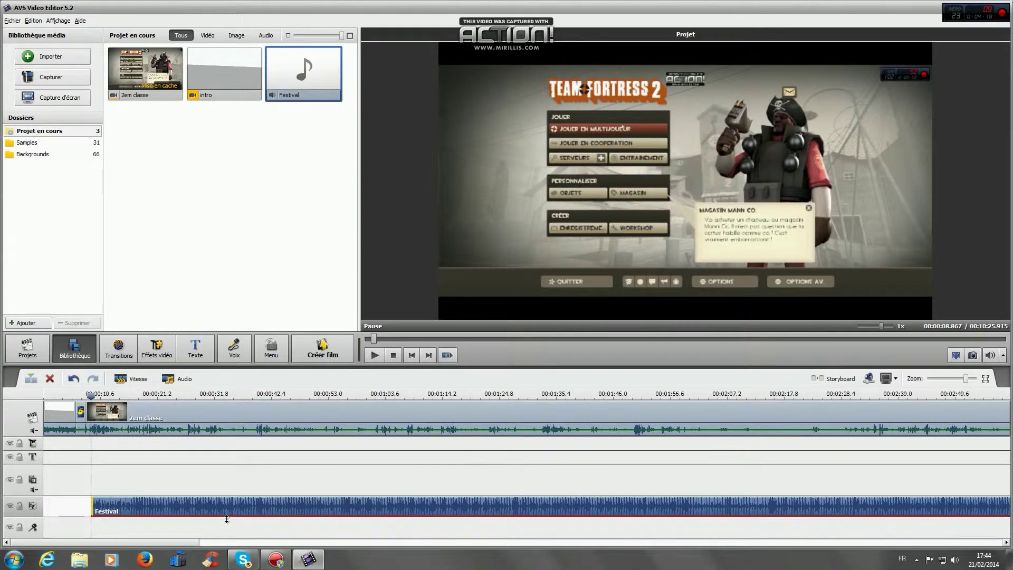
click(375, 356)
click(378, 360)
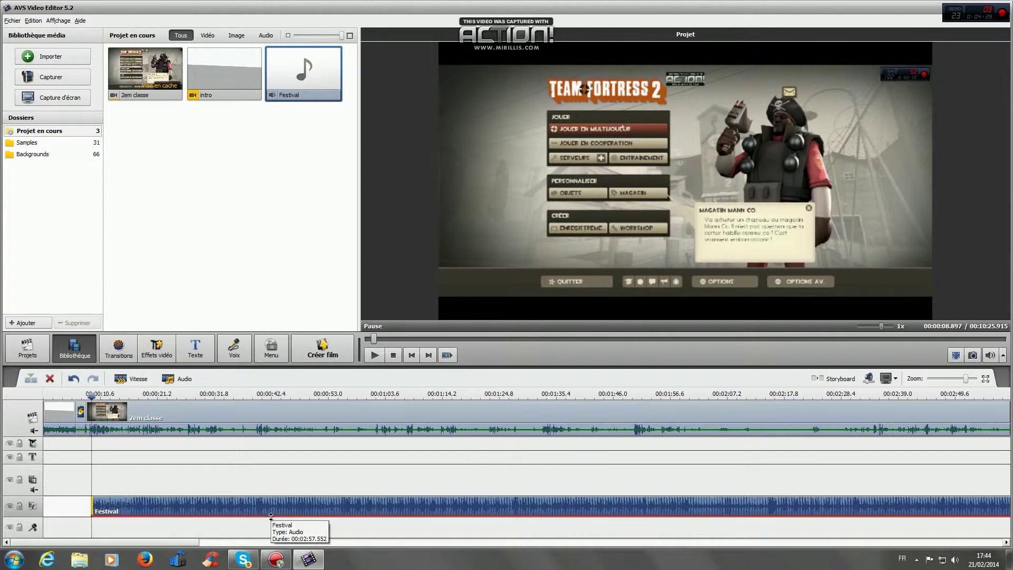
click(374, 356)
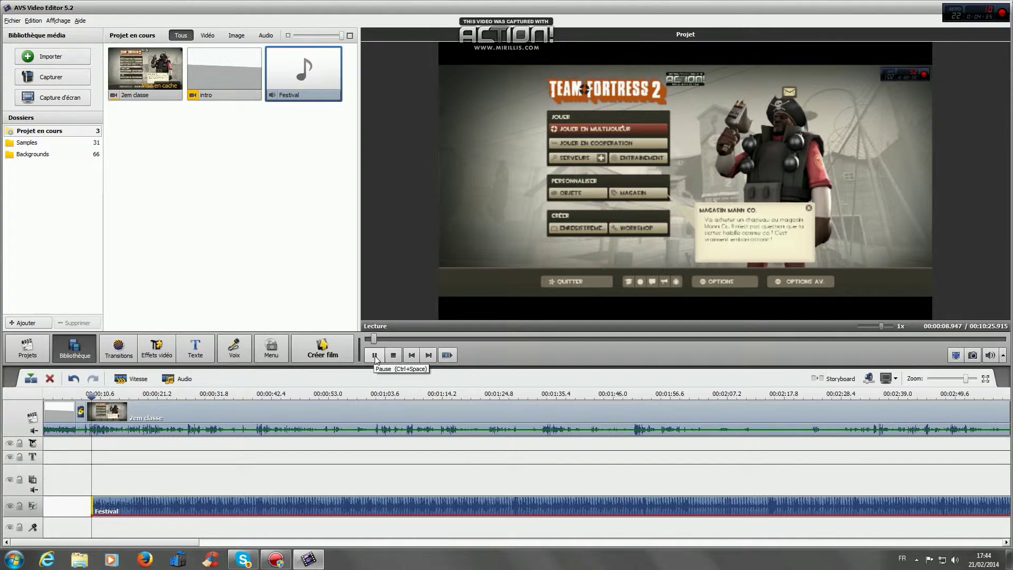
click(376, 359)
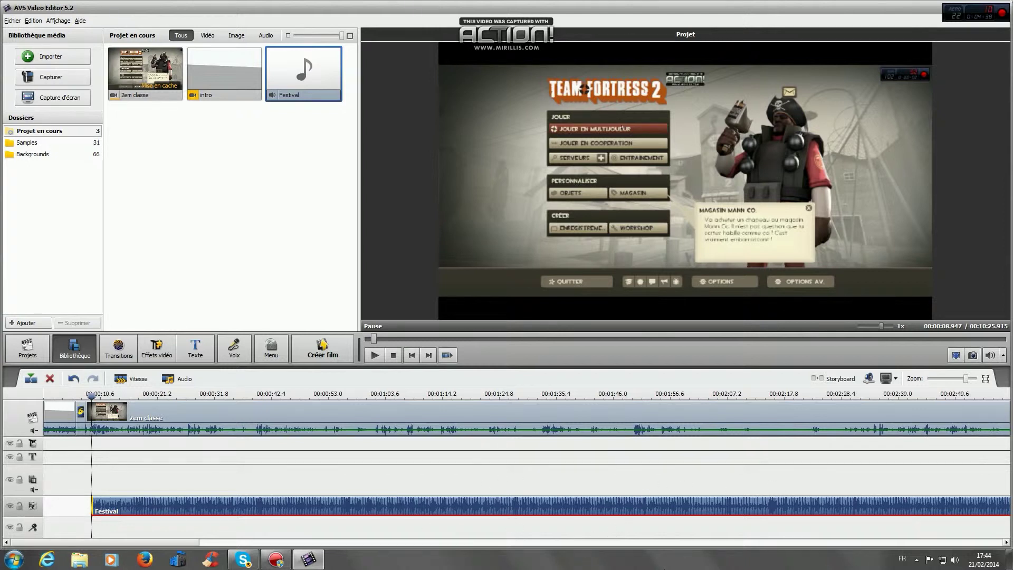
Preview text styles such as Joyeux Noël 2, Joyeux Noël 3, speech bubbles, Générique, Message défilant, Générique Ecran noir and Générique en fondu
drag(128, 542, 3, 529)
click(200, 355)
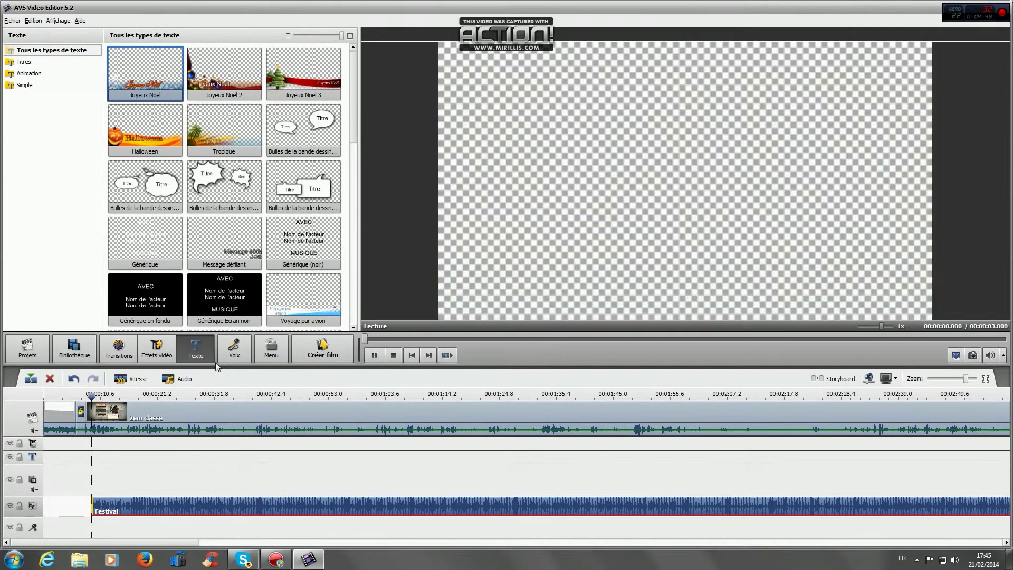
click(248, 71)
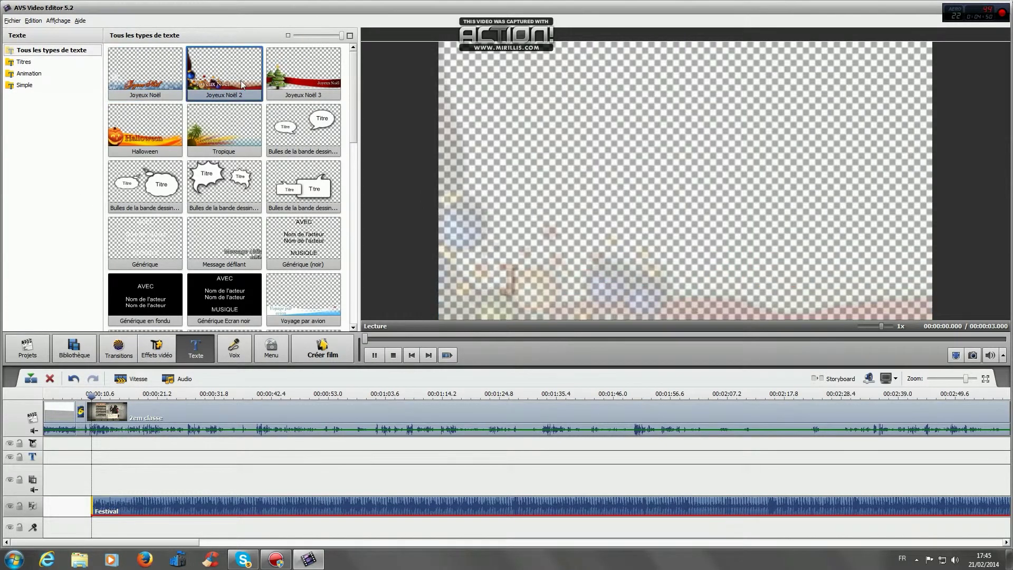
click(297, 70)
click(304, 129)
click(244, 170)
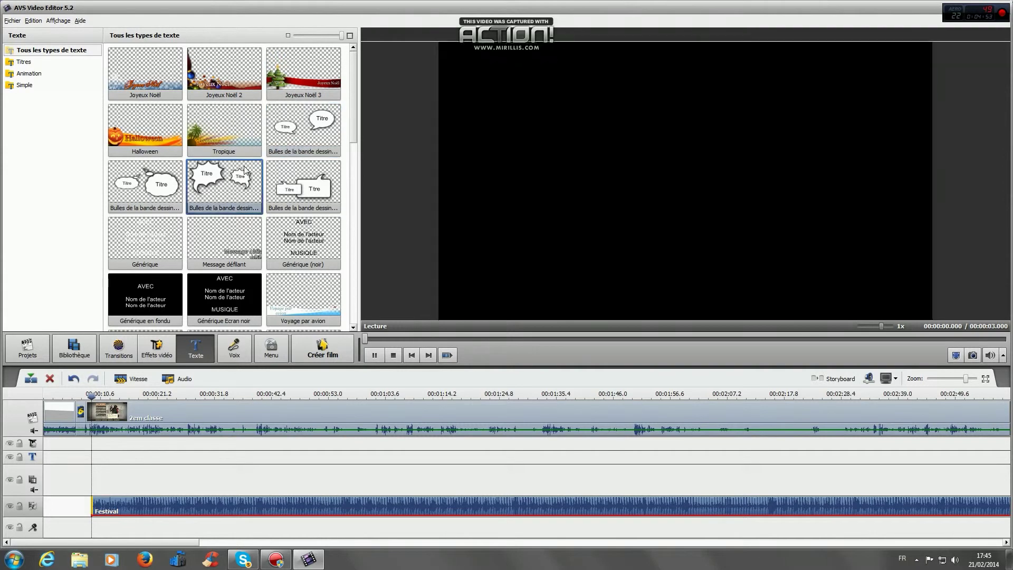
click(152, 256)
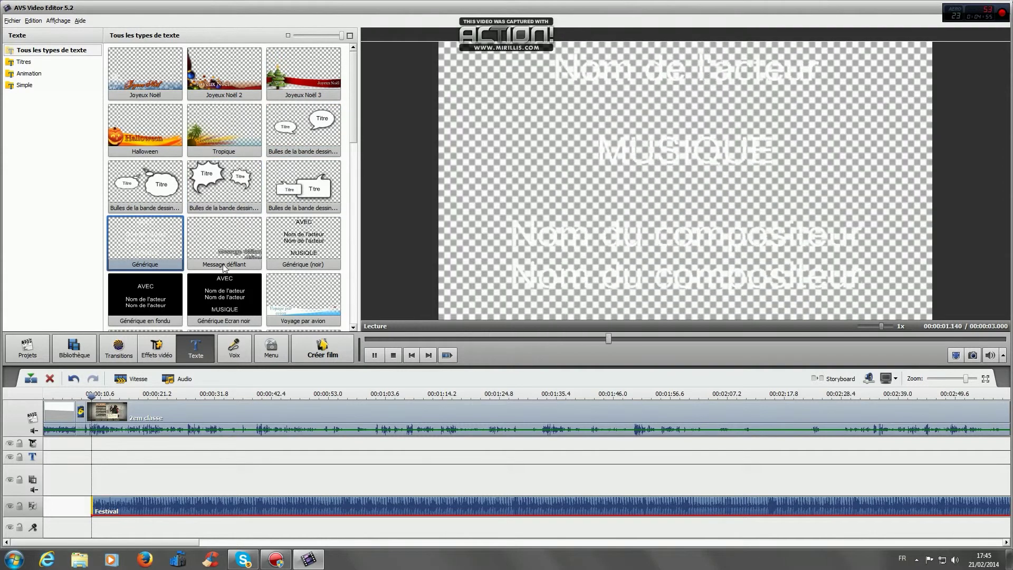
click(224, 258)
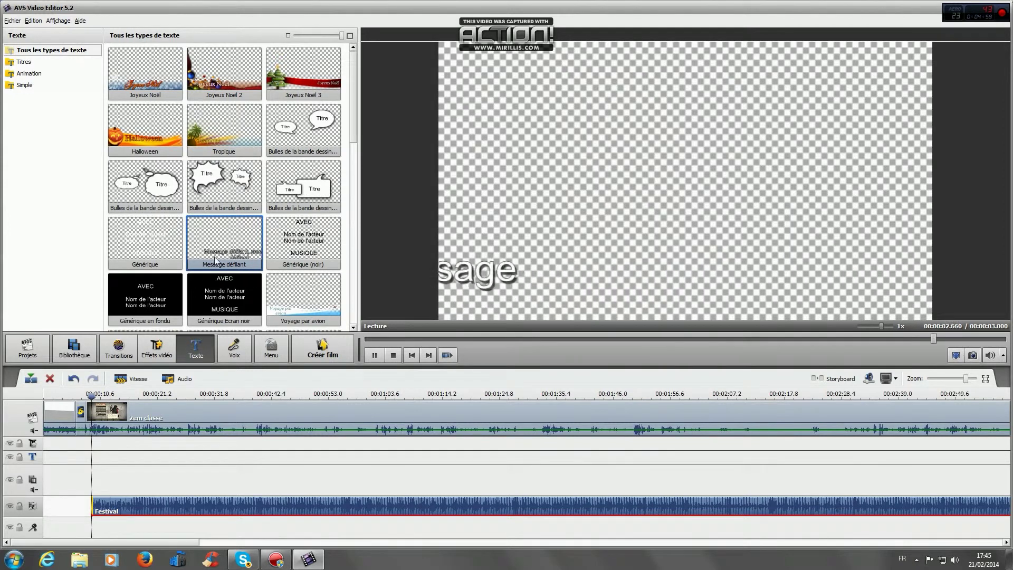
click(236, 303)
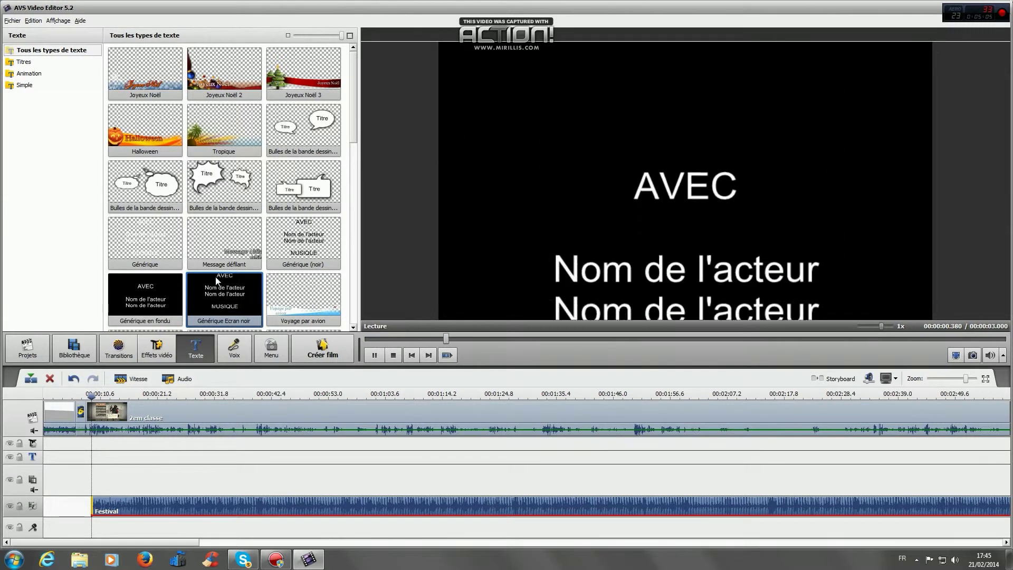
click(153, 296)
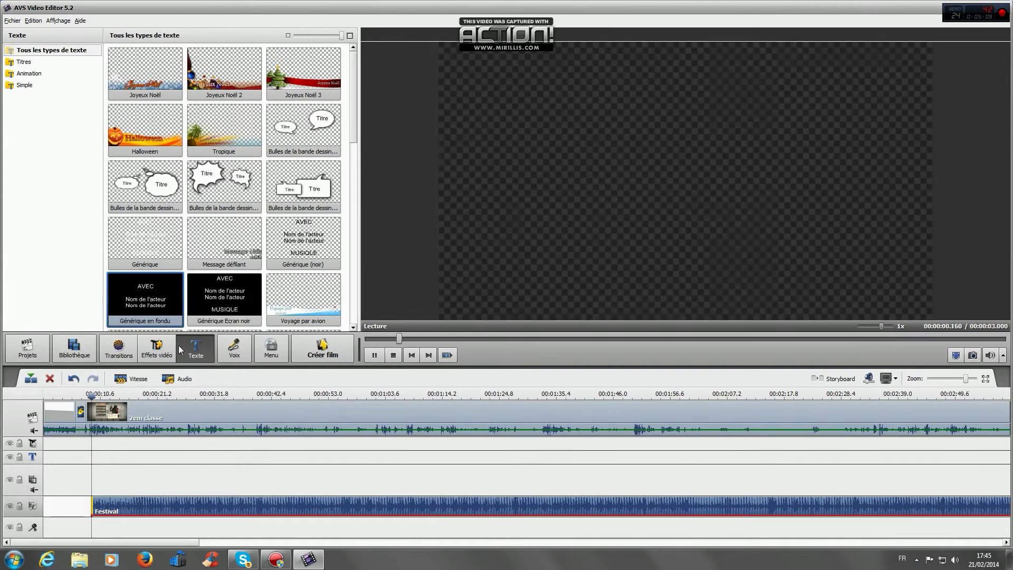
click(27, 349)
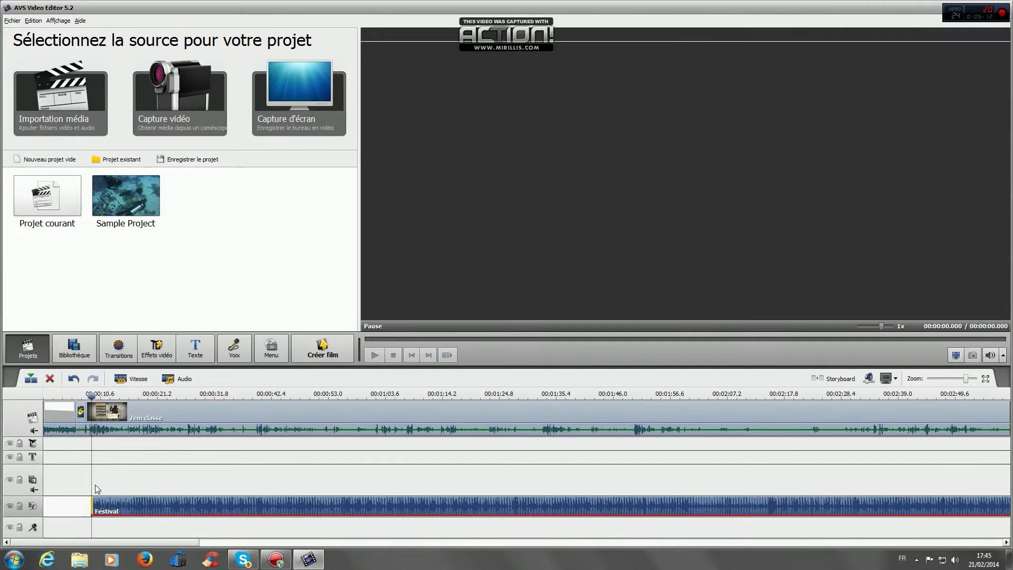
Set up the film export as AVI with the profile "Vidéo HD 1080p: H.264/AVC, 4200 kbps; Audio: MP3, 256 kbps"
click(334, 355)
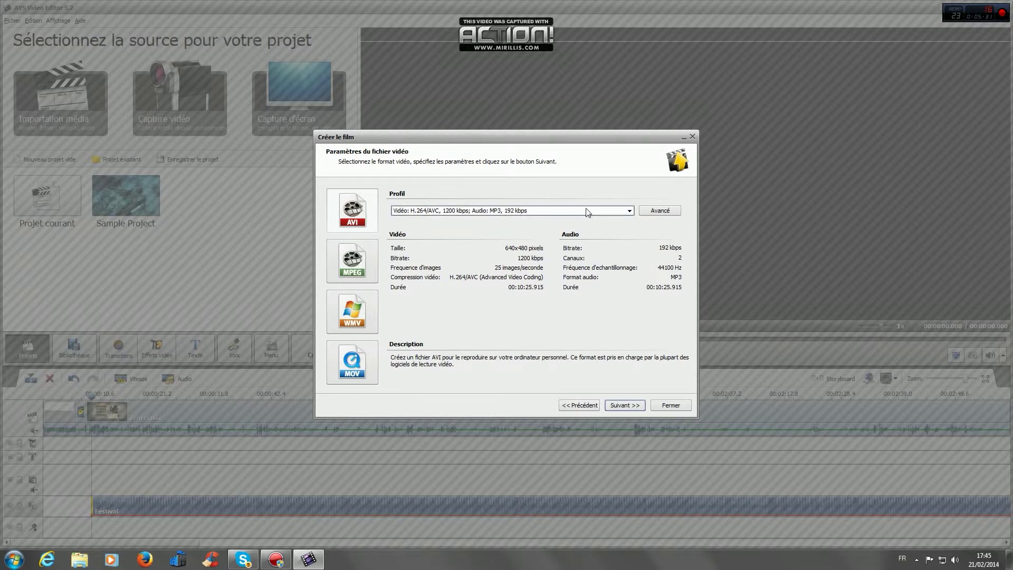
click(630, 211)
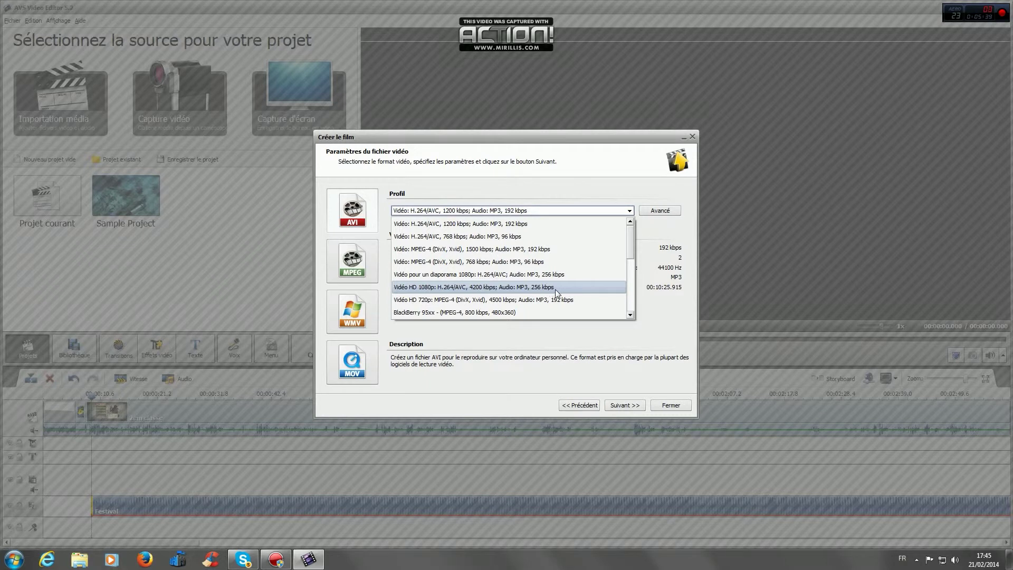
scroll(601, 262, down, 1)
drag(631, 251, 633, 269)
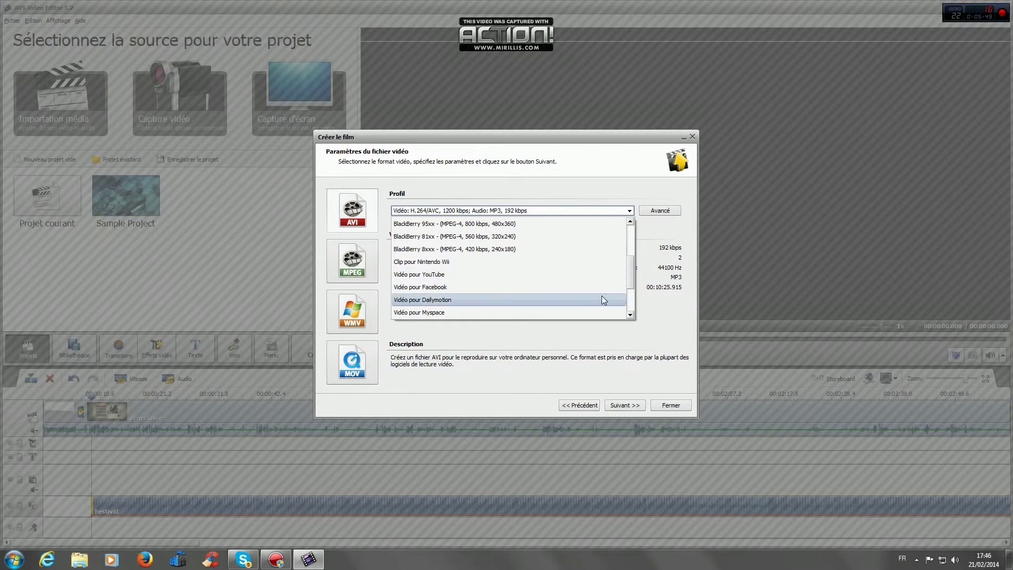
scroll(638, 254, up, 1)
scroll(638, 254, up, 2)
scroll(642, 240, down, 1)
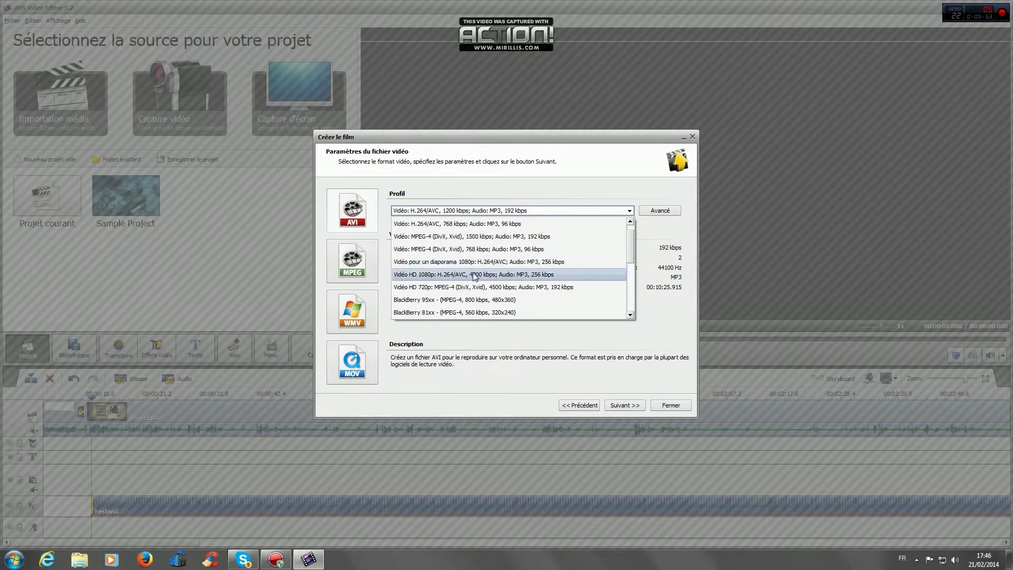
click(475, 275)
click(619, 406)
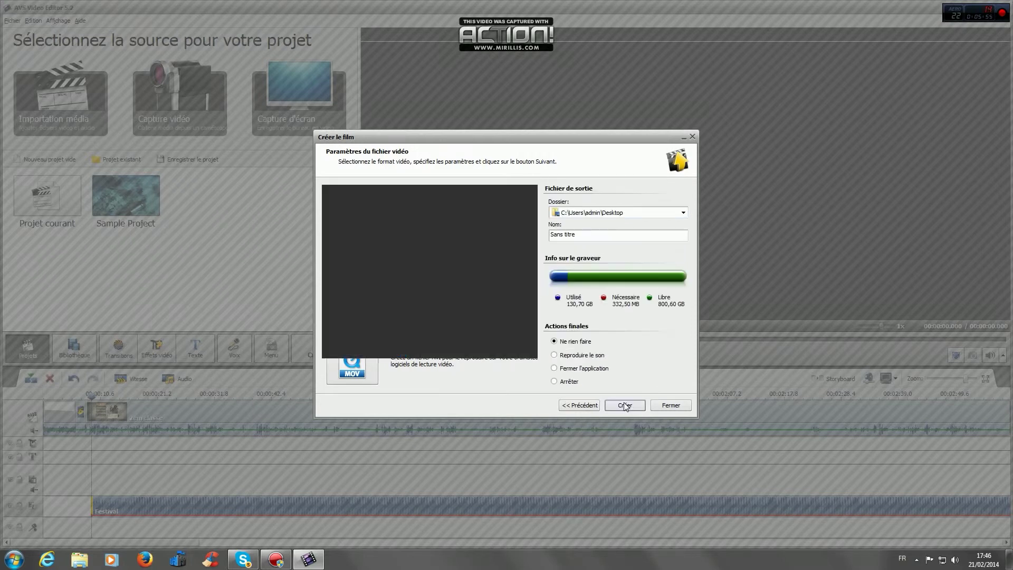
Name the output film file tuto
click(606, 234)
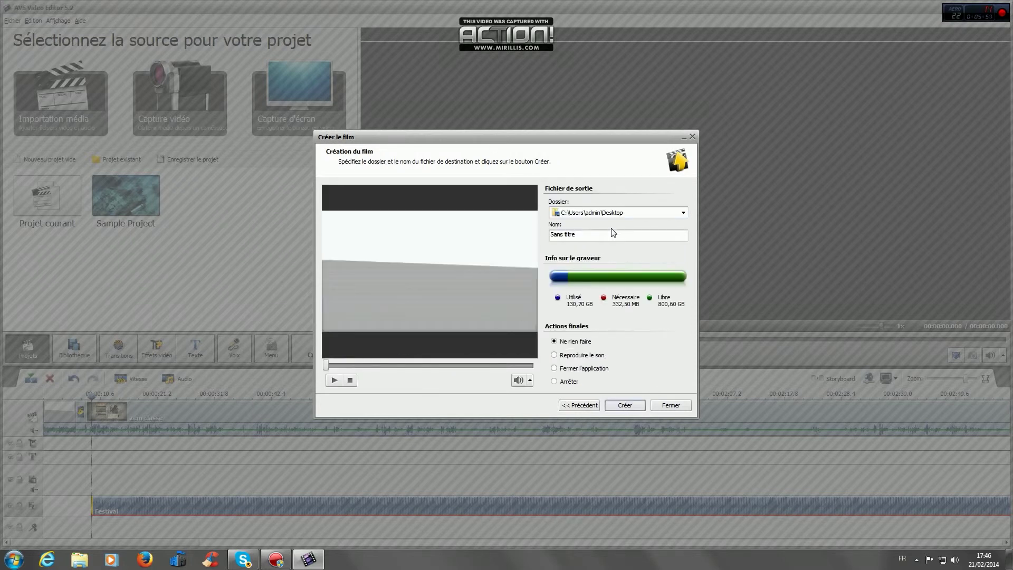
key(ctrl+a)
text(tut)
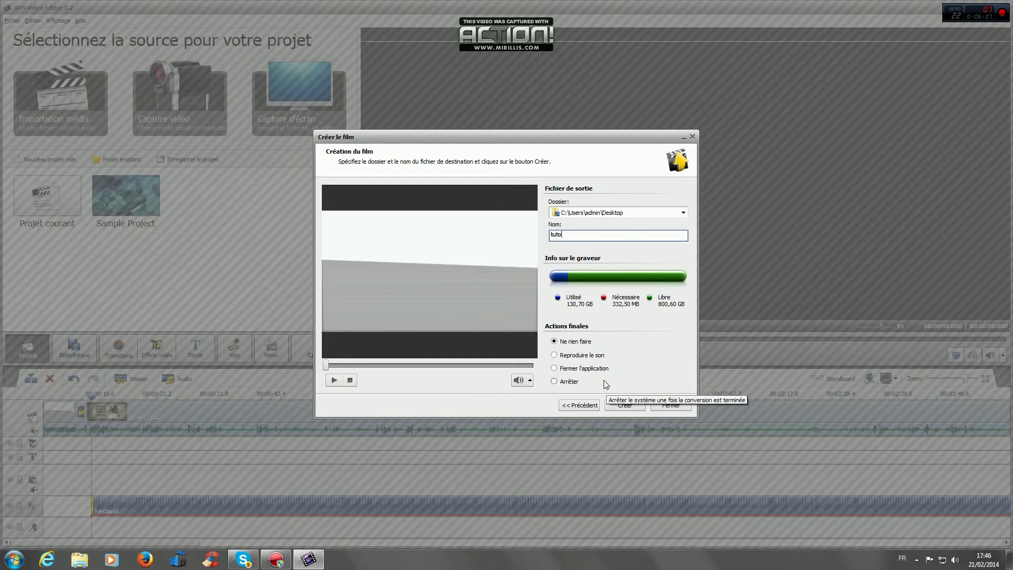
Start creating the film and stop the rendering
click(623, 407)
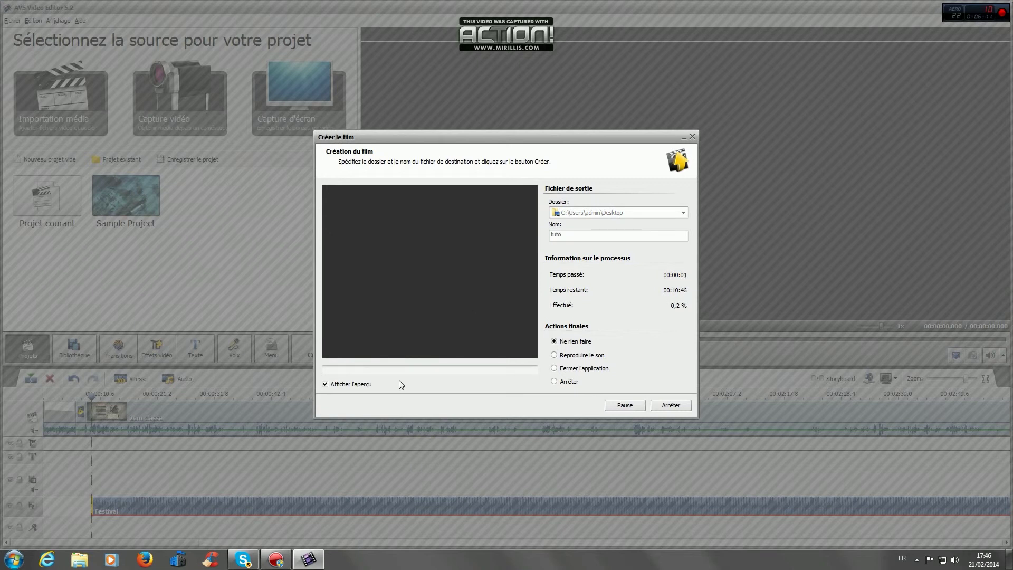
click(664, 405)
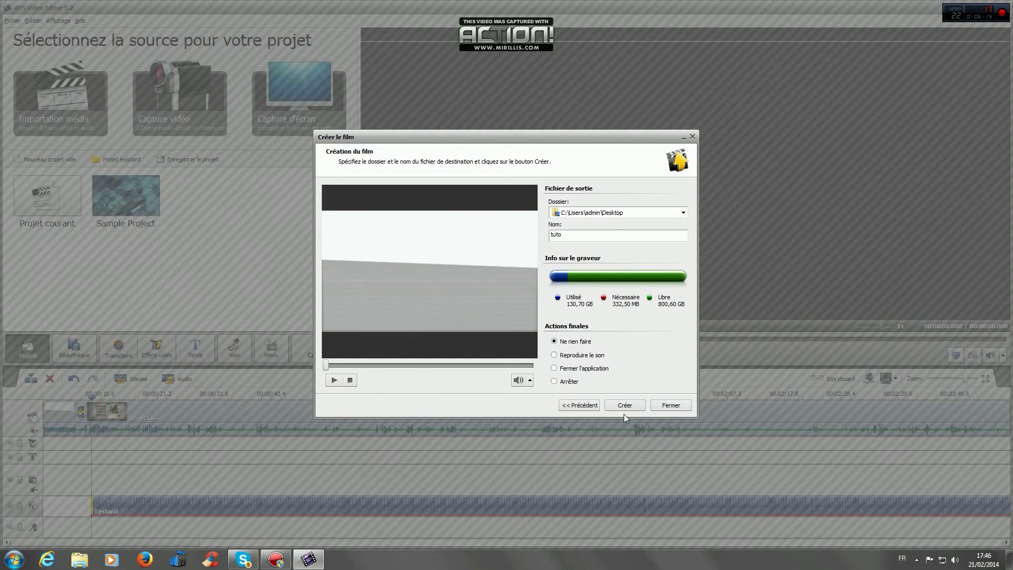